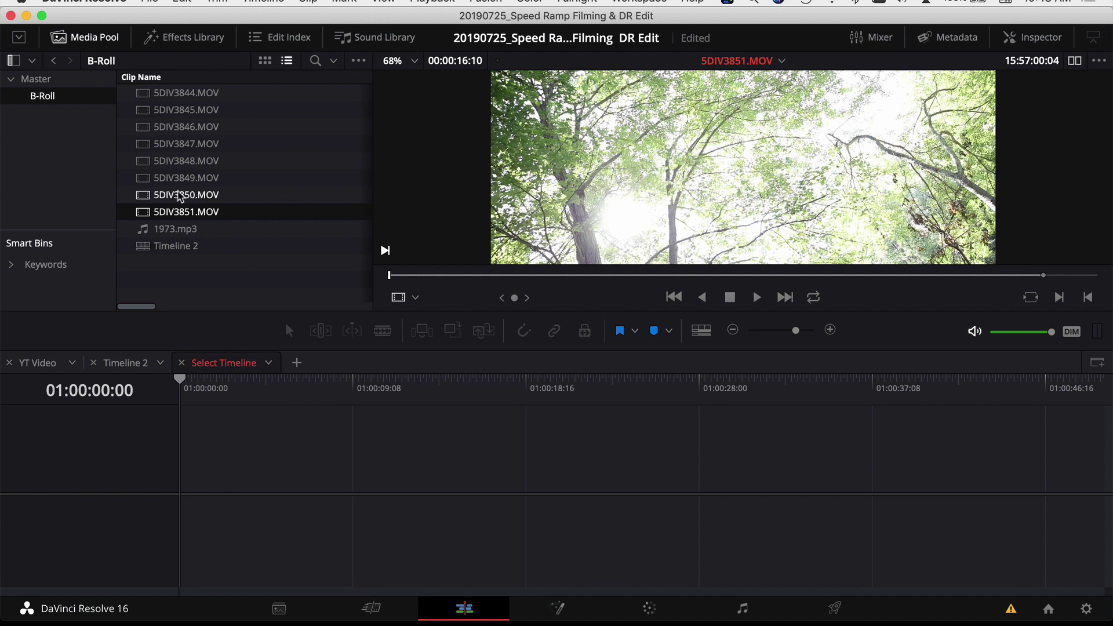
- Set the Clip Attributes of all selected MOV B-roll clips to a 23.976 fps video frame rate
left_click(183, 94, "shift")
right_click(188, 130)
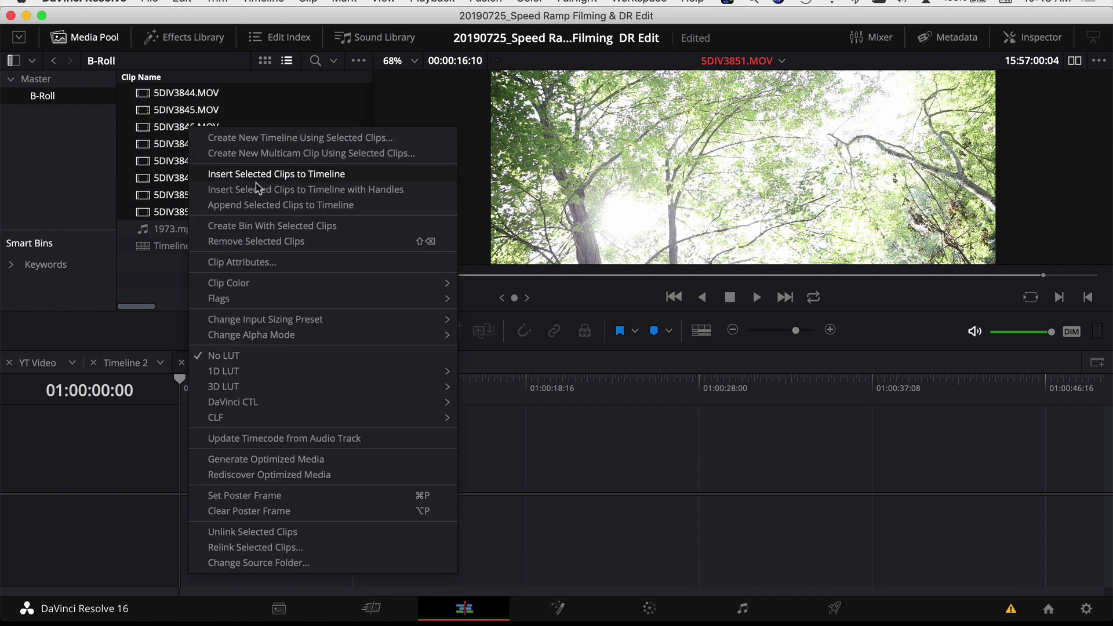
left_click(256, 266)
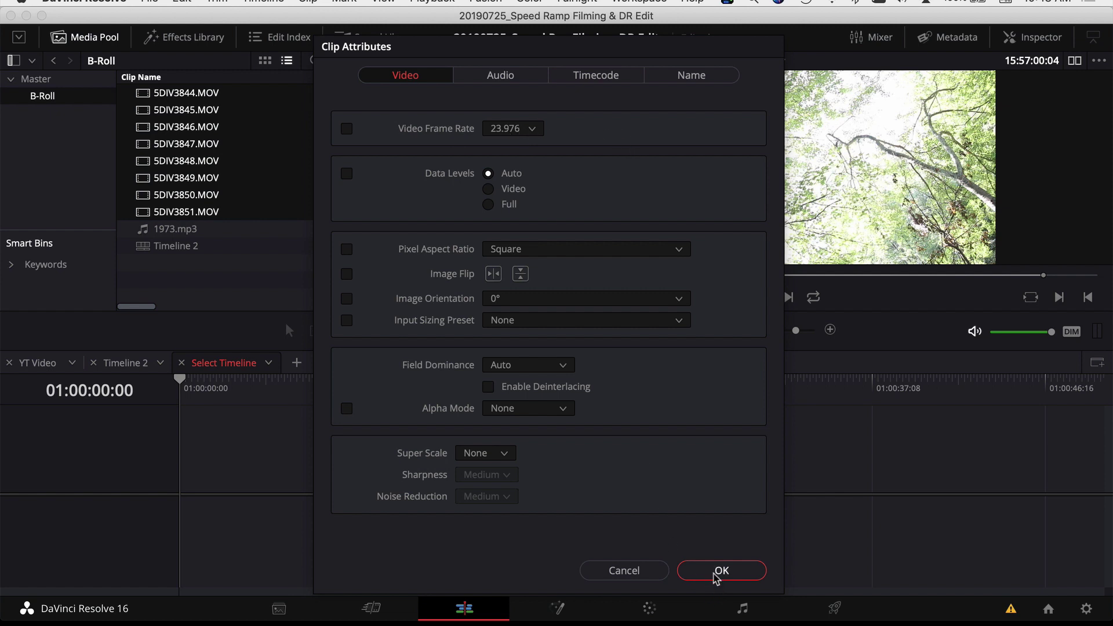
left_click(719, 571)
left_click(209, 228)
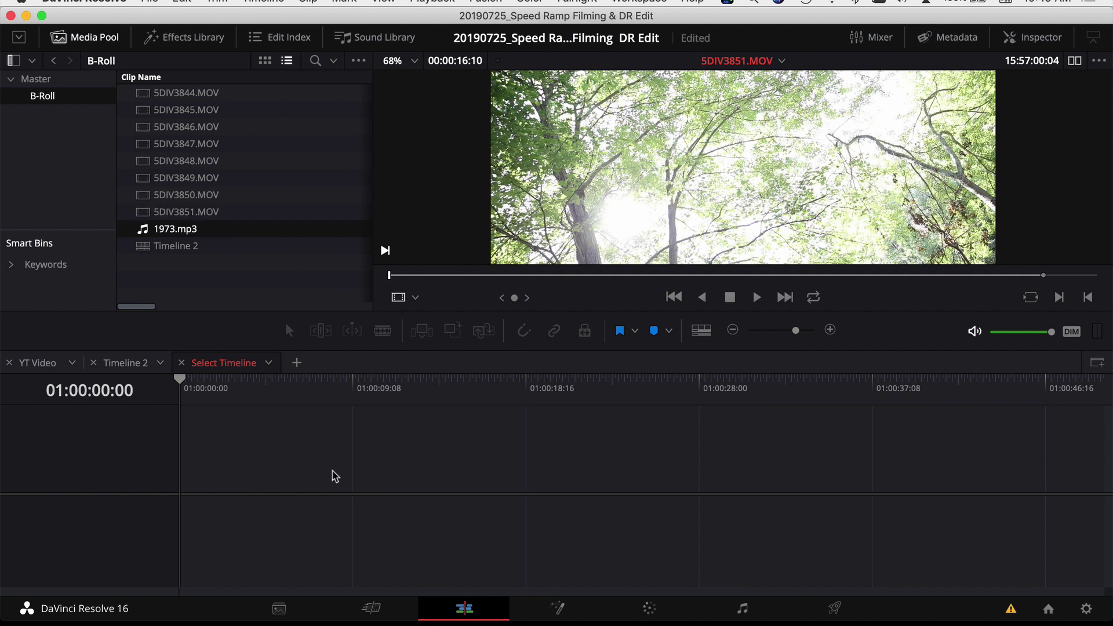
- Drag 5DIV3851.MOV into the empty timeline to create Timeline 3, then hide the Media Pool
left_click(169, 213)
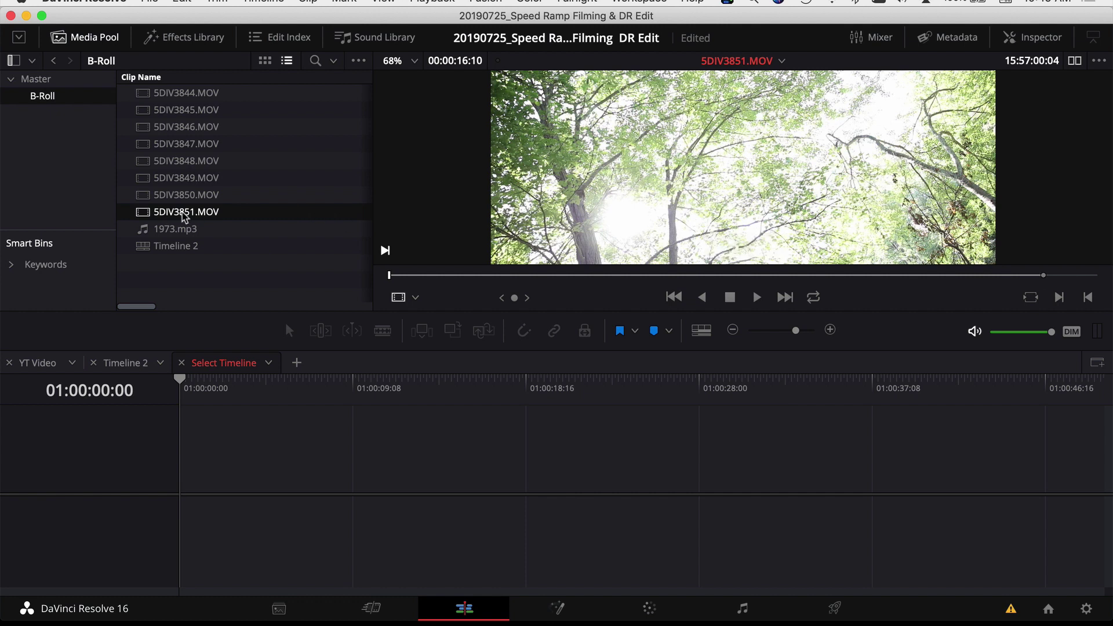
left_click_drag(181, 216, 207, 479)
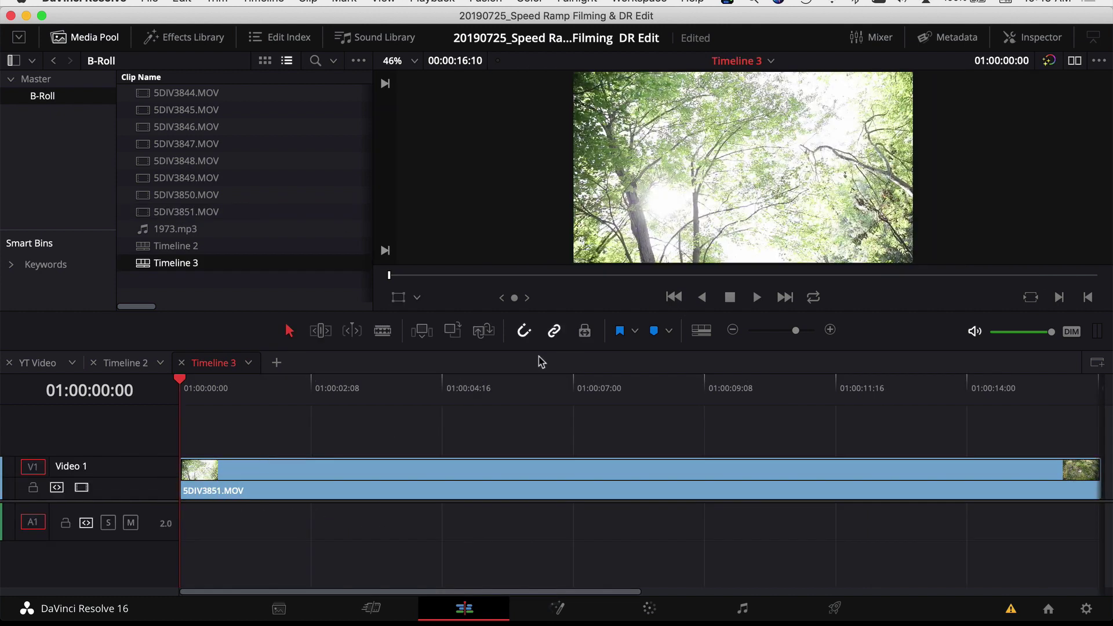
key("ctrl+shift+1")
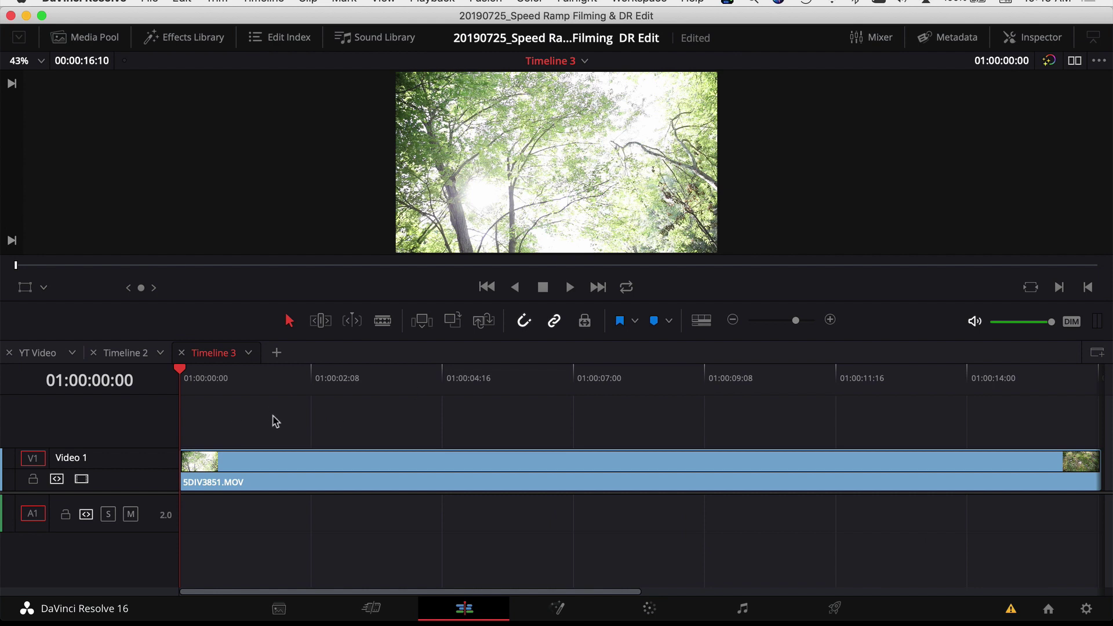
- Turn on Retime Controls for 5DIV3851.MOV, showing 100% speed, and preview its playback
left_click(278, 470)
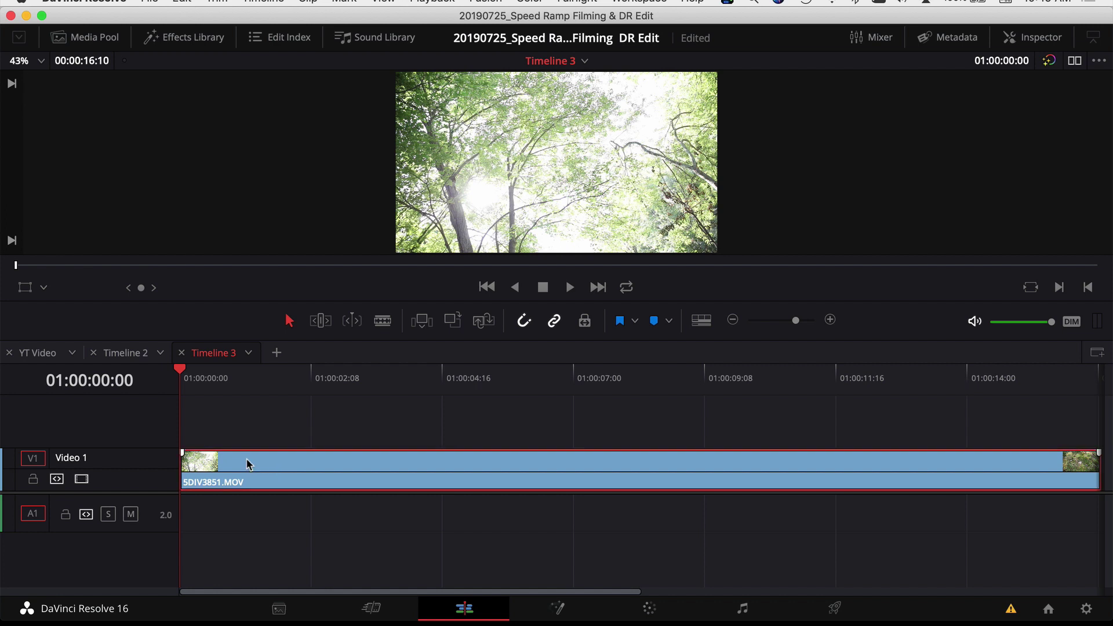
key("super+r")
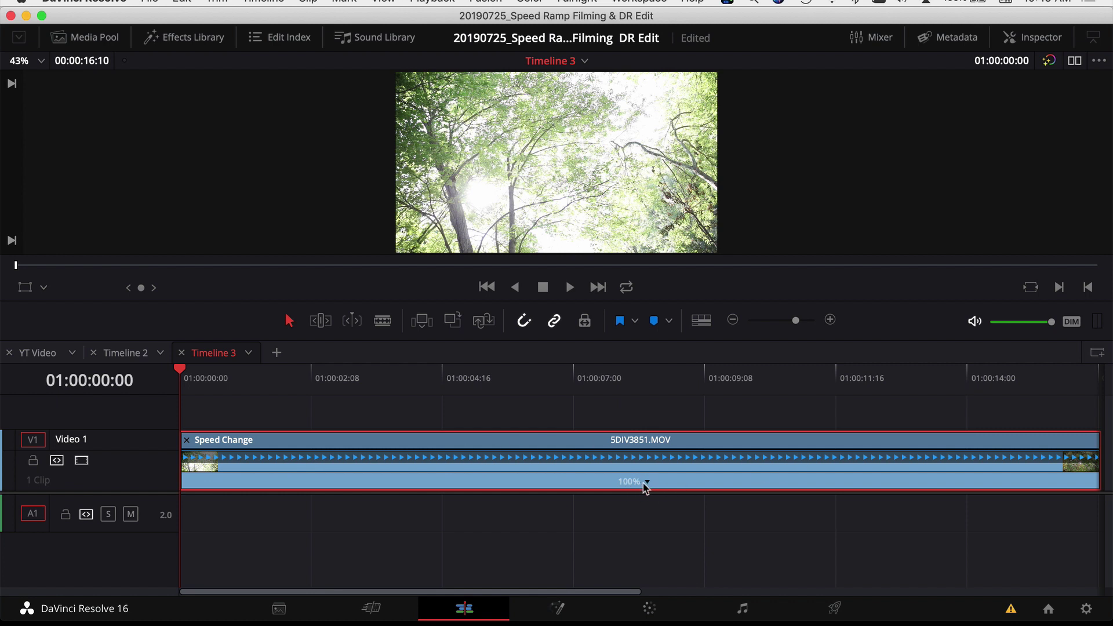
key("space")
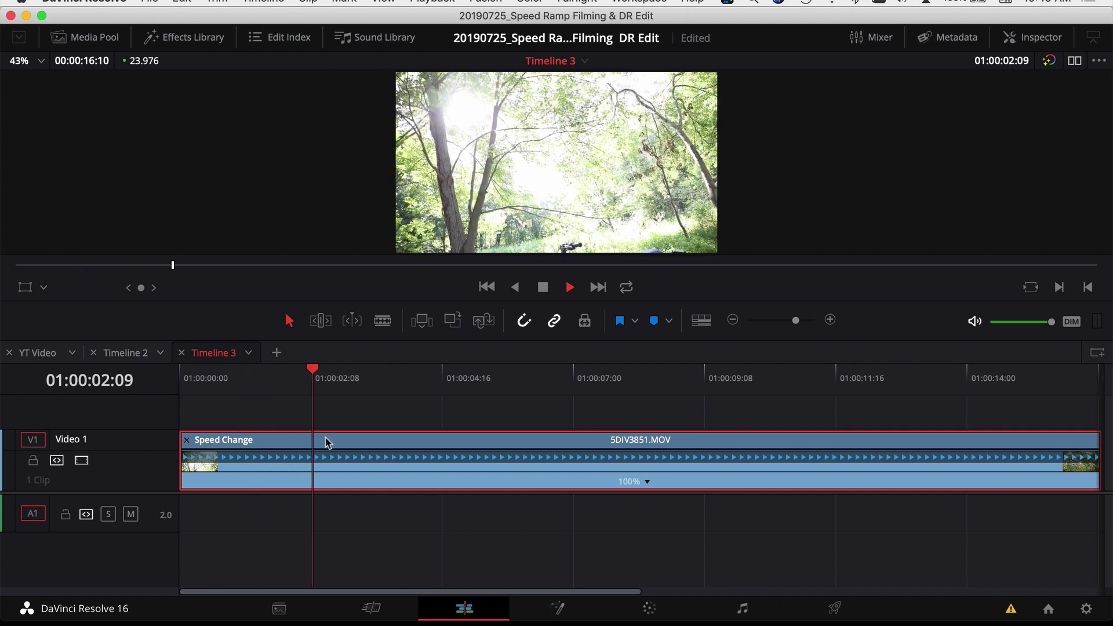
key("space")
key("Home")
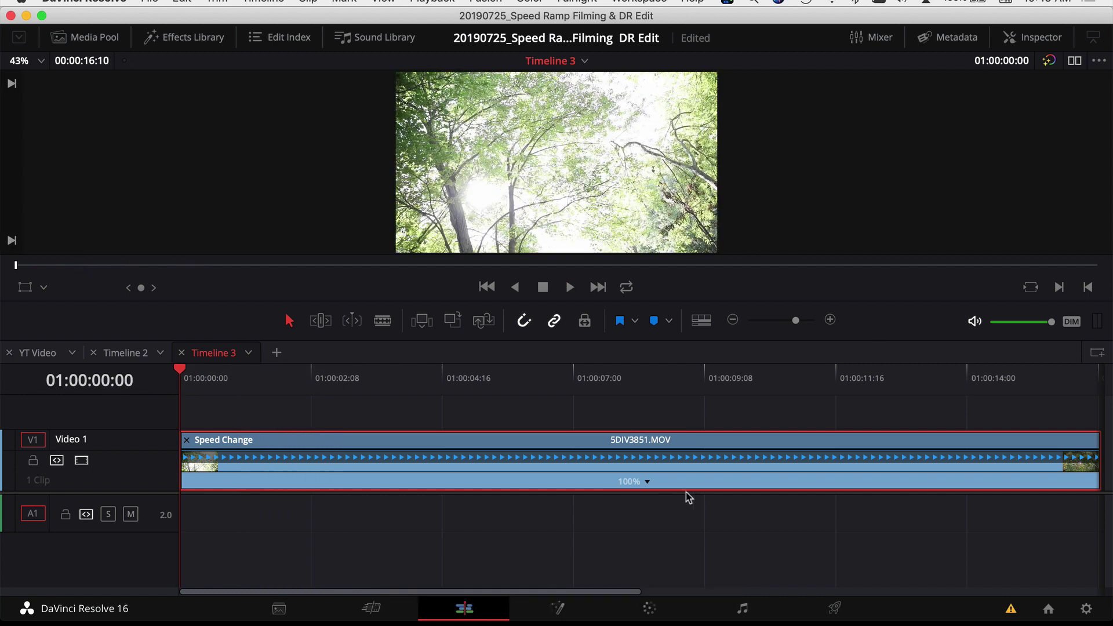
right_click(359, 449)
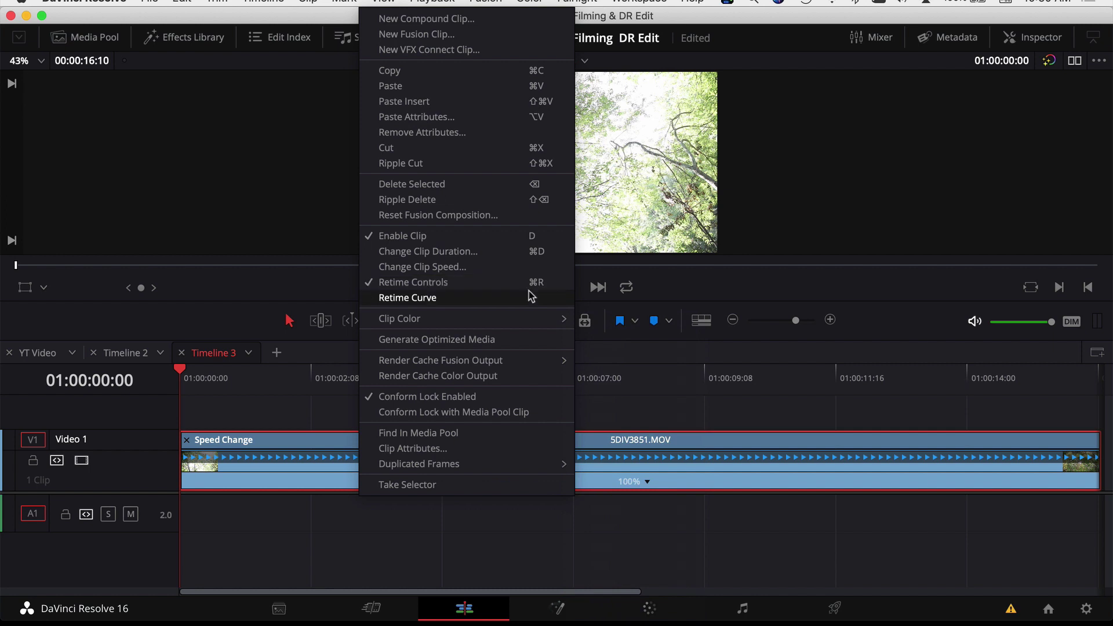
left_click(311, 416)
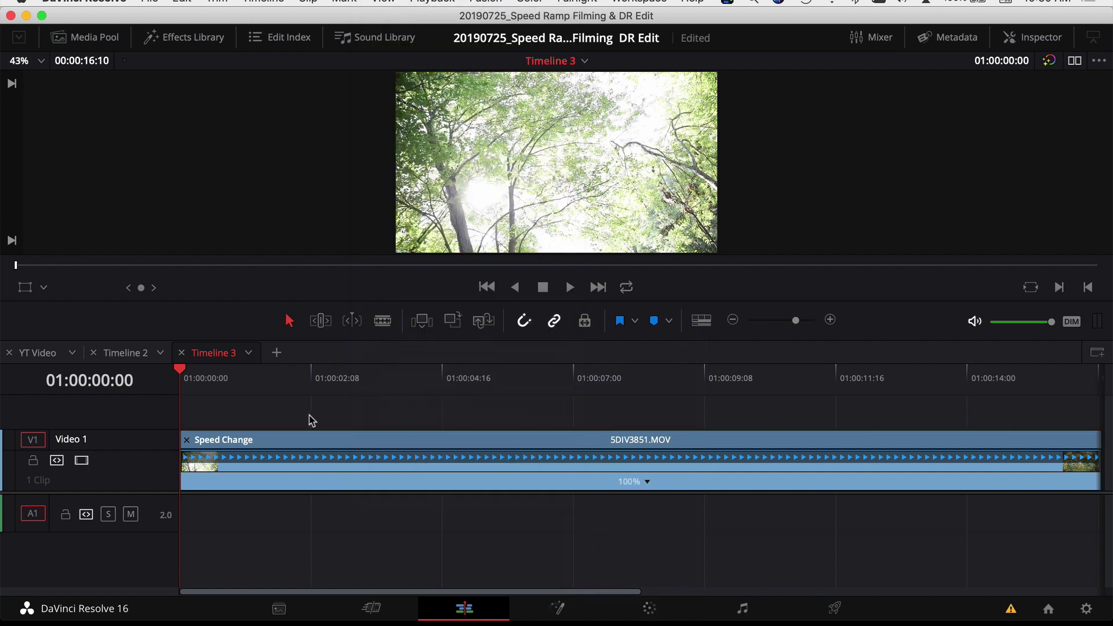
- Add a speed point at 01:00:08:13, where the ATV appears
left_click_drag(181, 377, 662, 411)
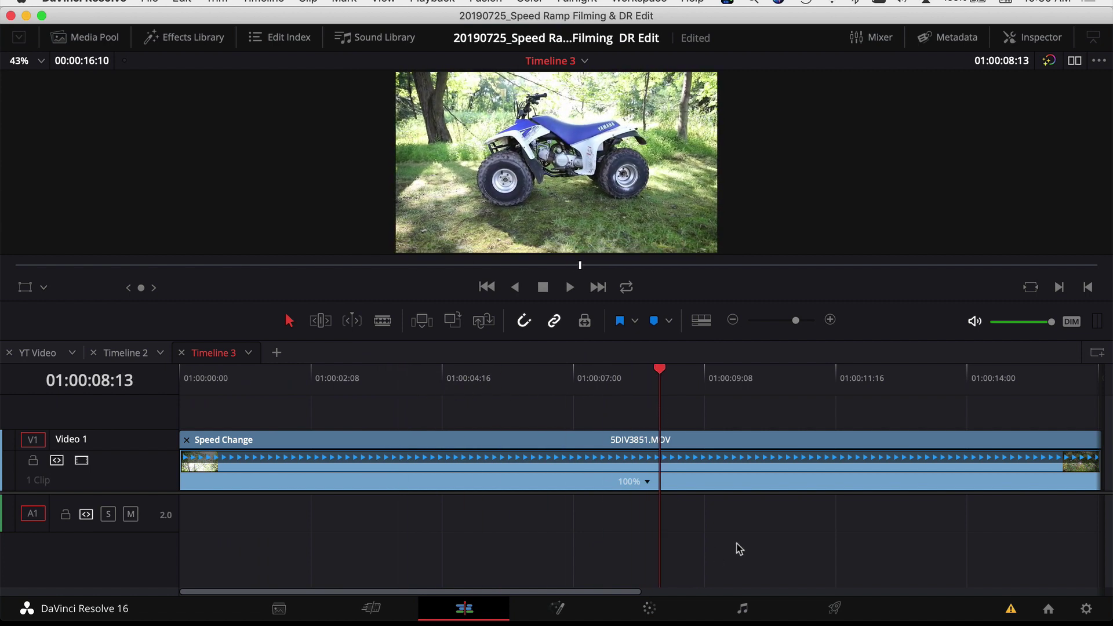
left_click(646, 482)
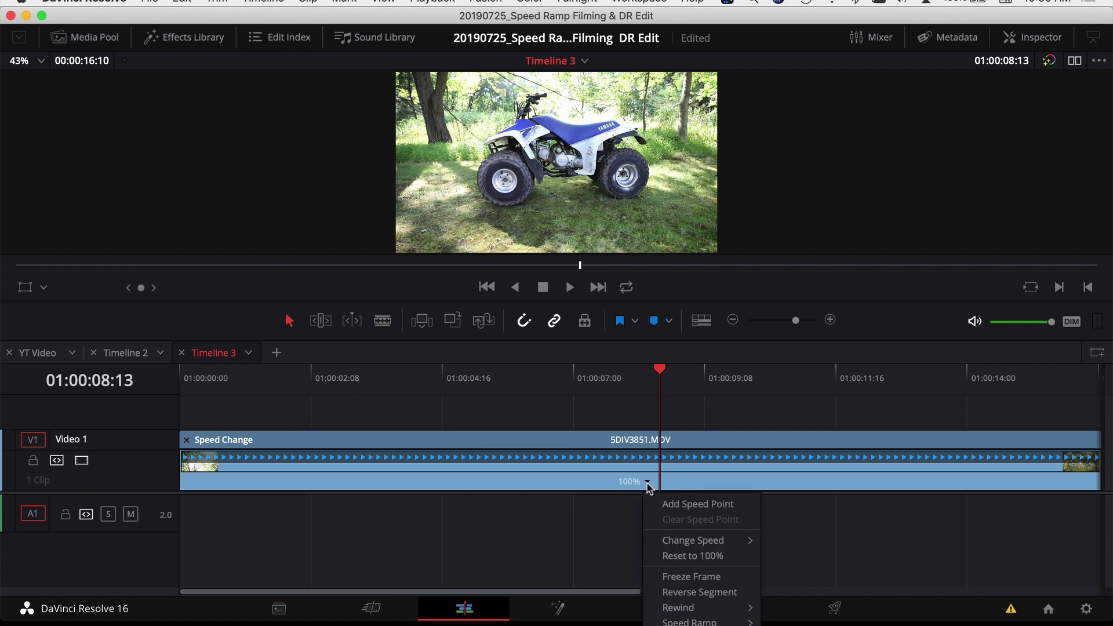
left_click(697, 504)
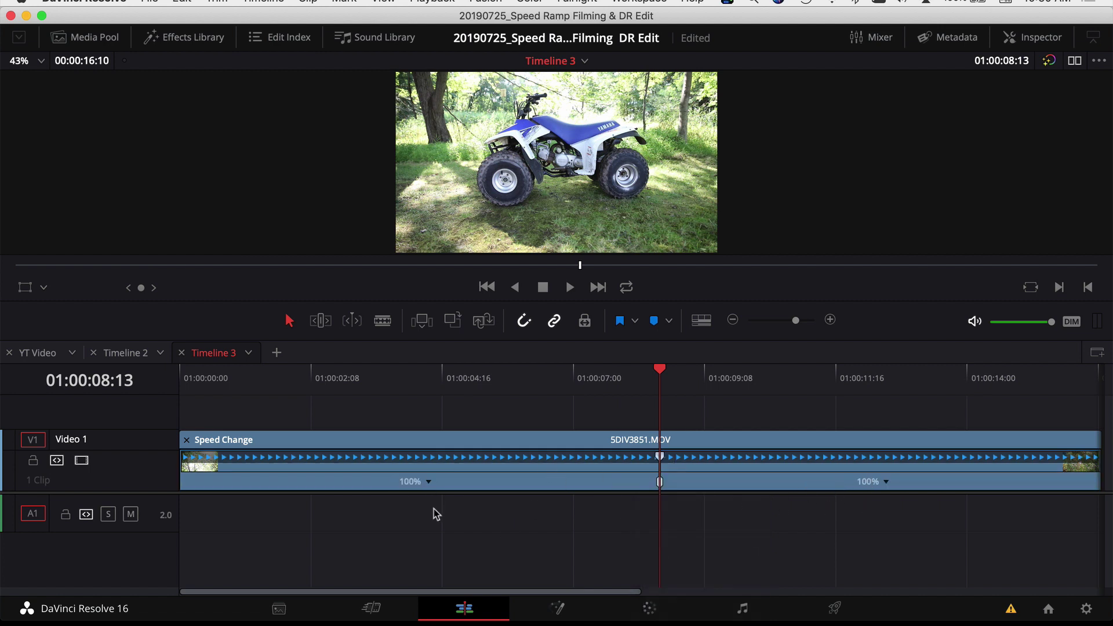
- Zoom the timeline out and add a second speed point at 01:00:09:20
left_click(733, 320)
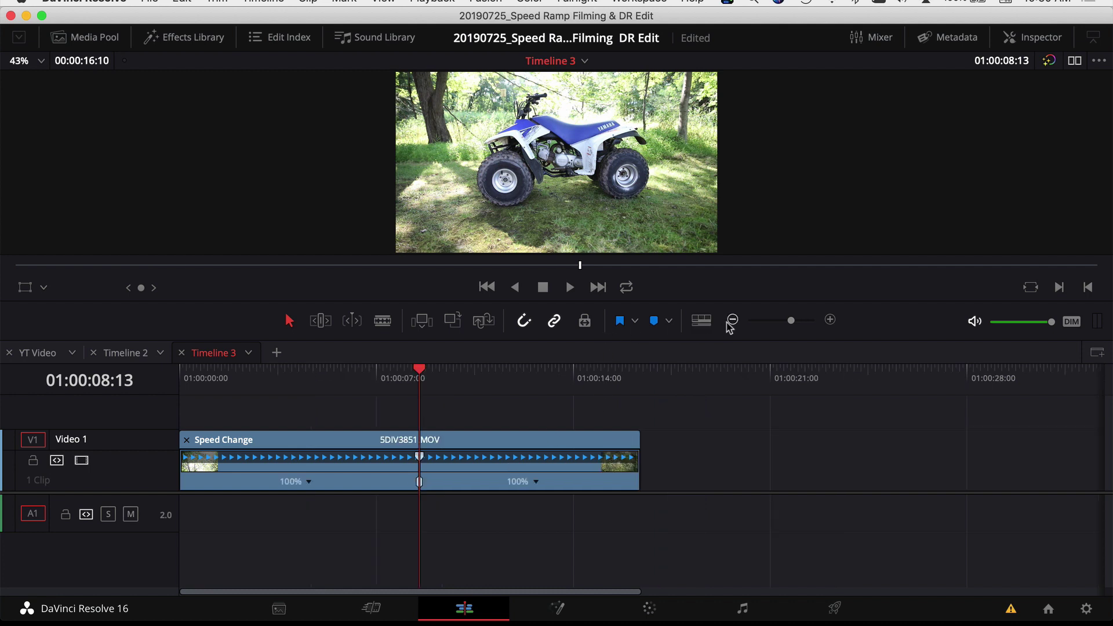
left_click_drag(419, 371, 459, 376)
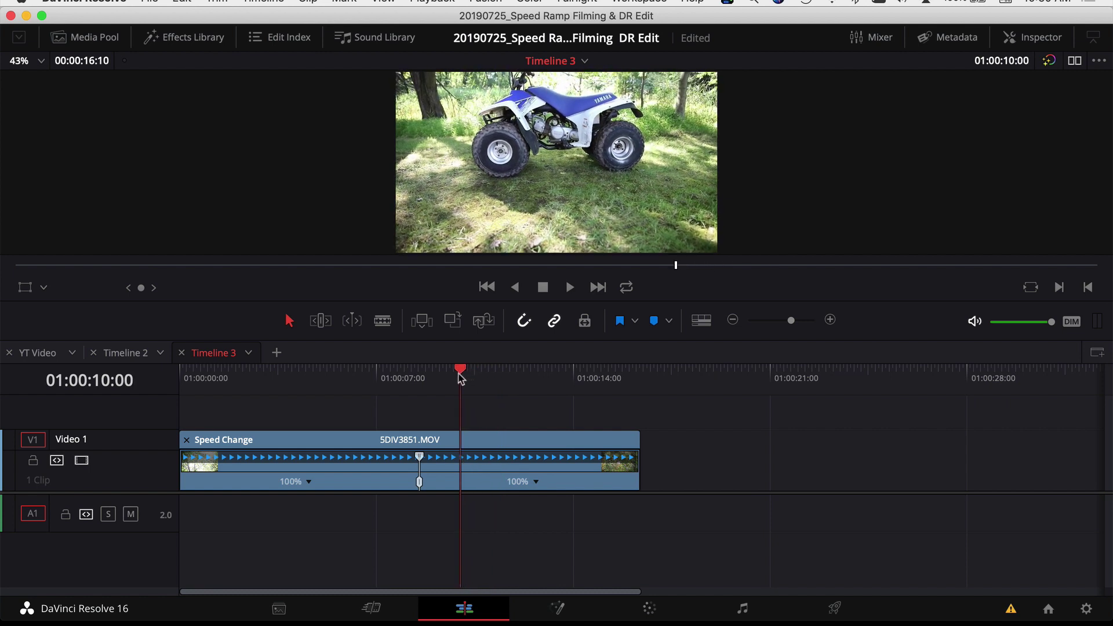
left_click(455, 376)
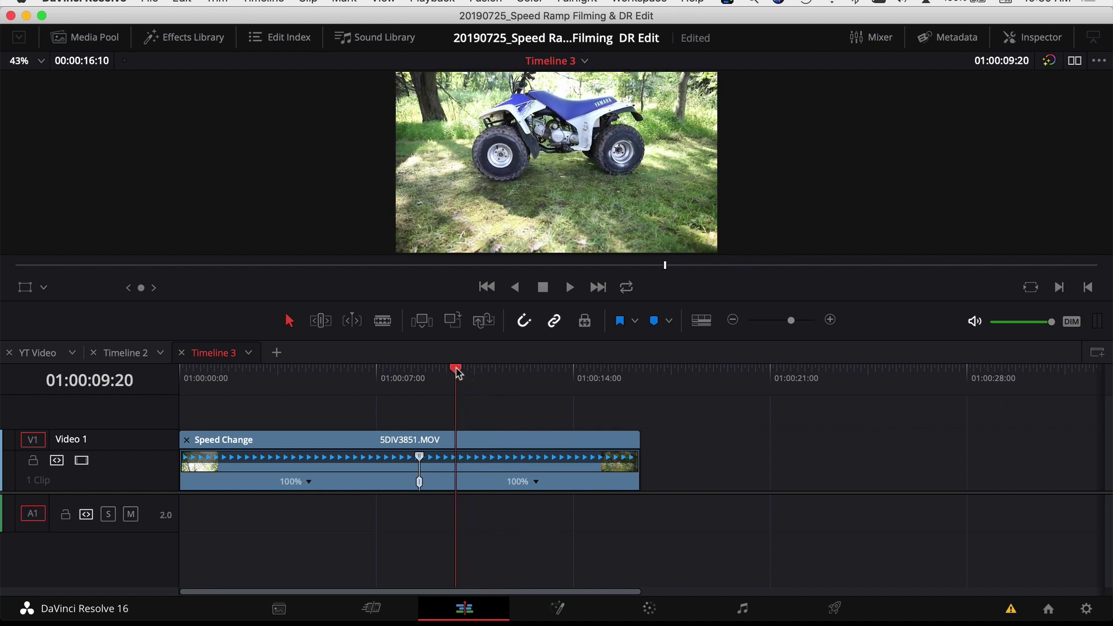
left_click(535, 482)
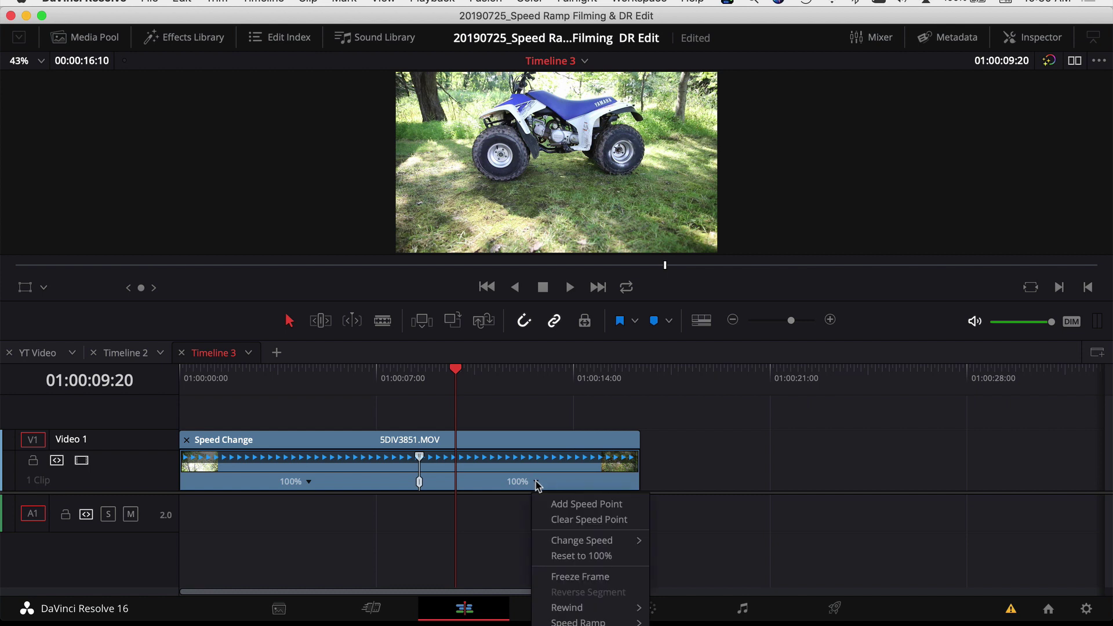
left_click(560, 504)
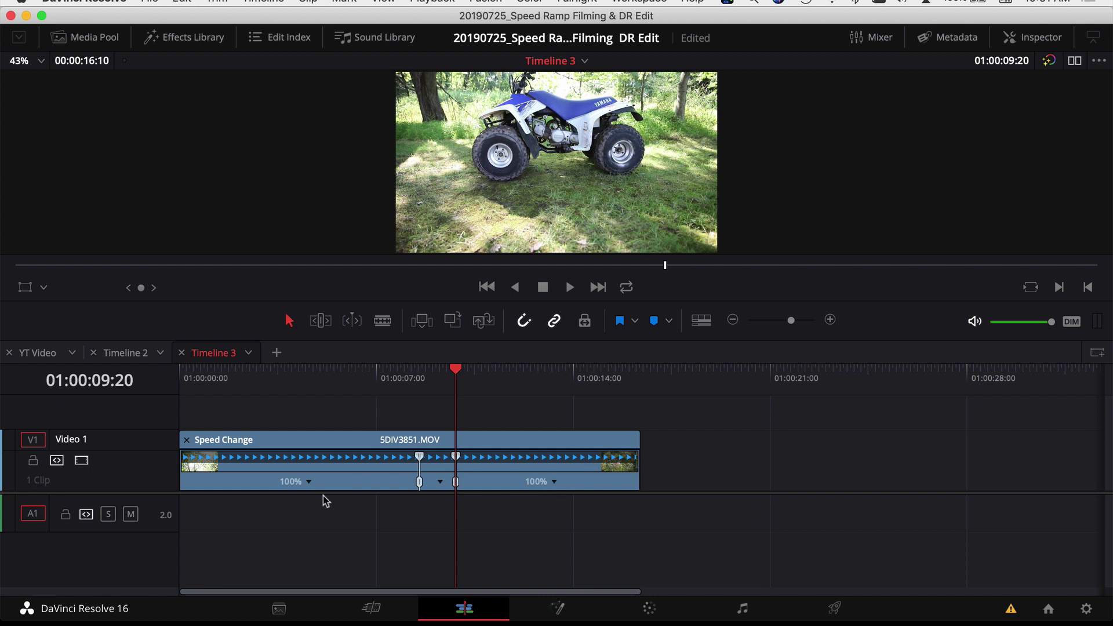
- Change the first segment's speed to 800%
left_click(309, 482)
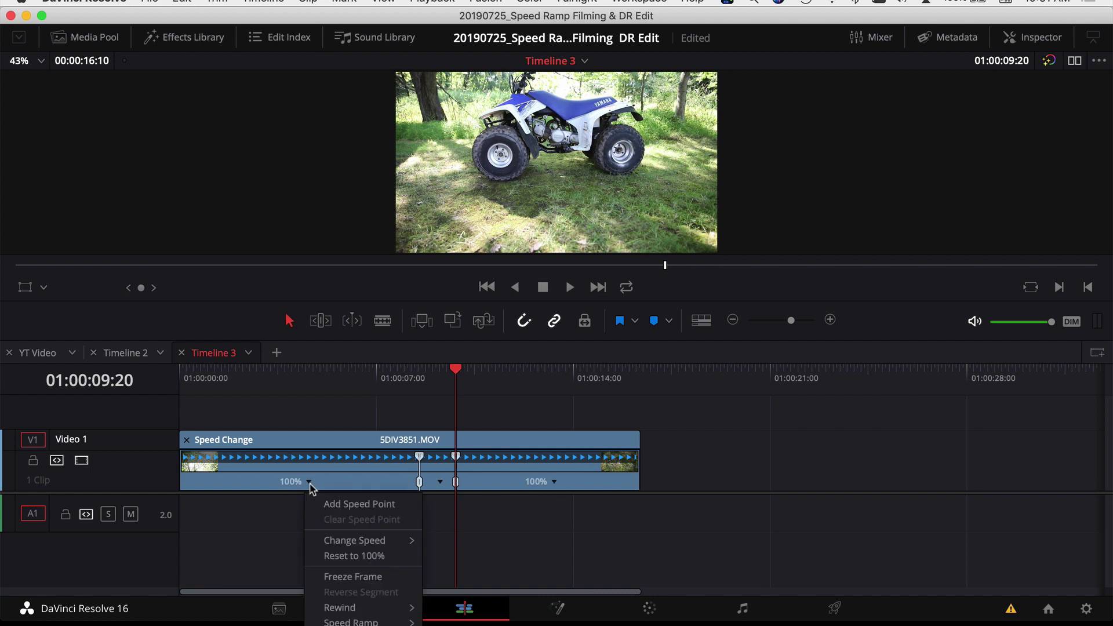
mouse_move(371, 540)
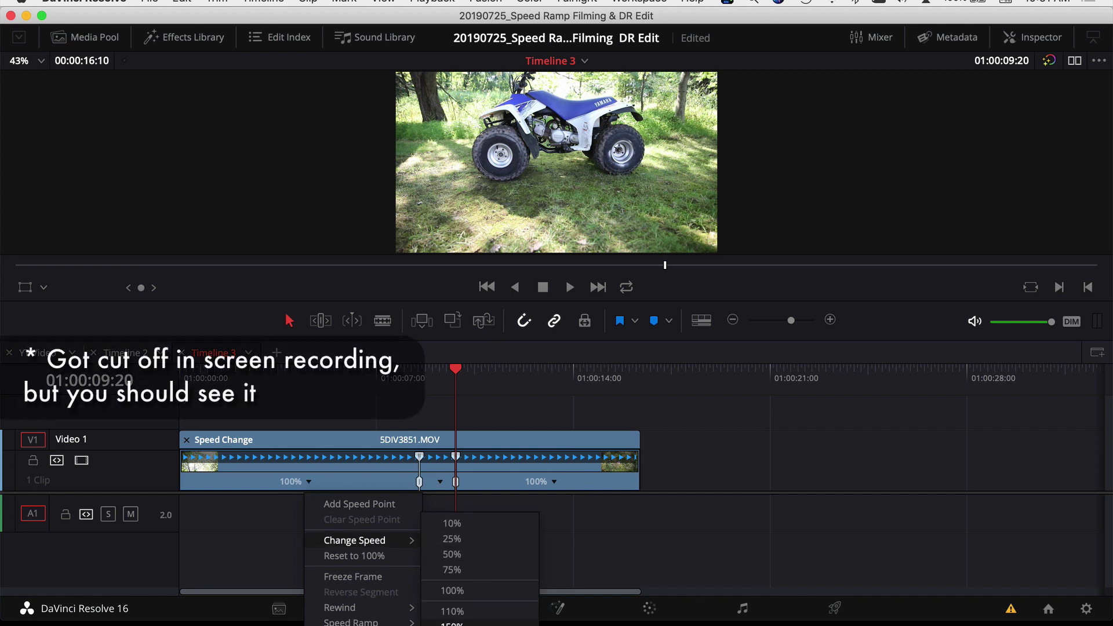
left_click(452, 623)
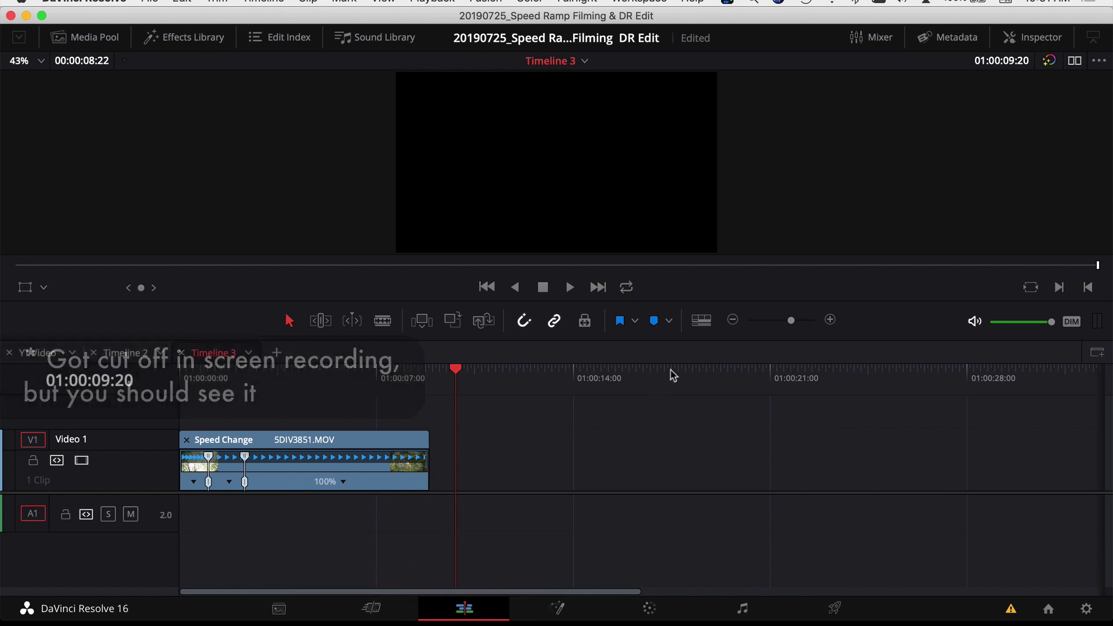
- Set the last segment's speed to 800% and return the playhead to the clip start
left_click(829, 321)
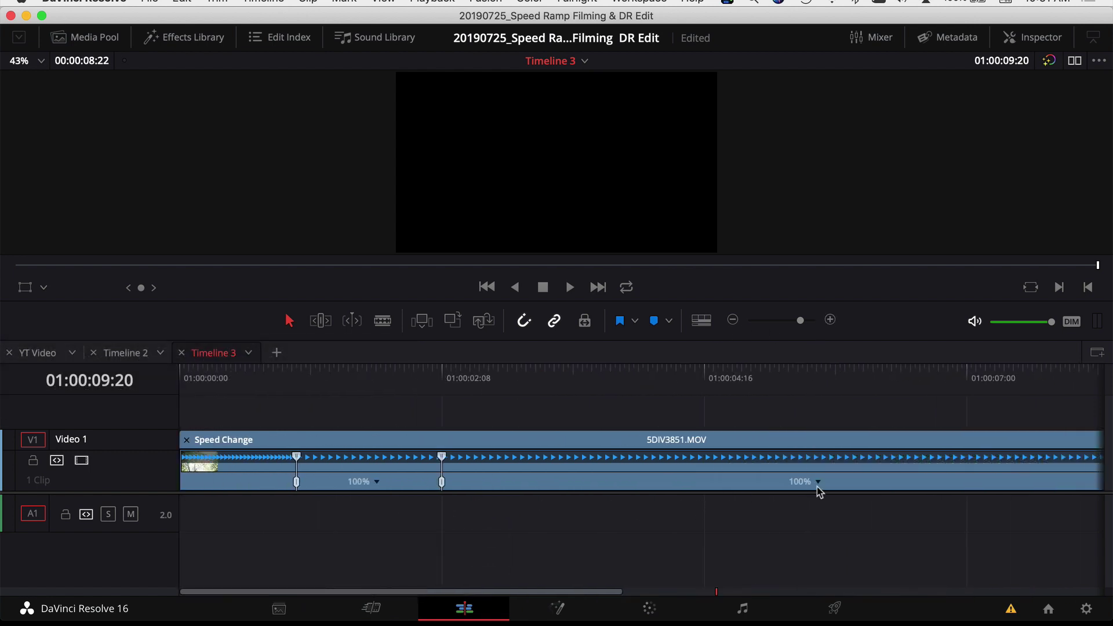
left_click(817, 482)
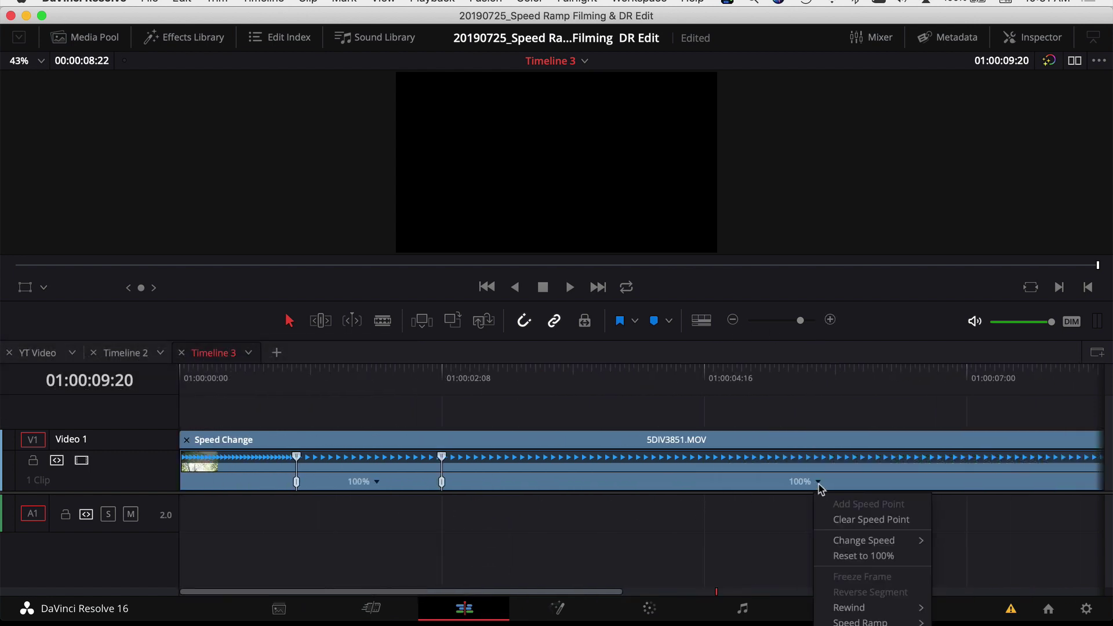
mouse_move(919, 544)
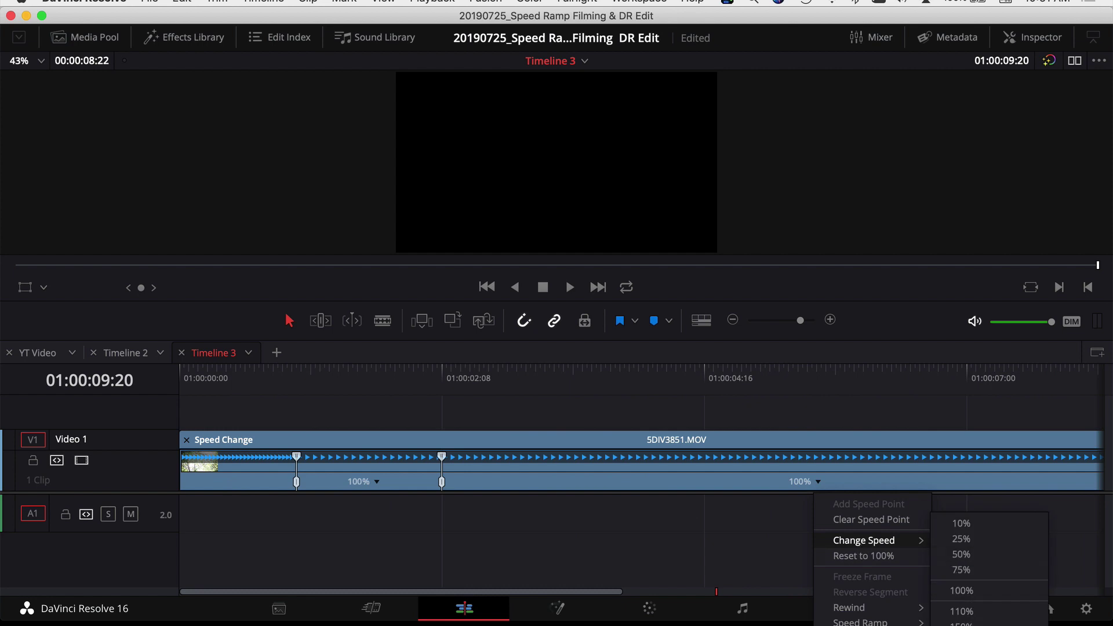
left_click(961, 621)
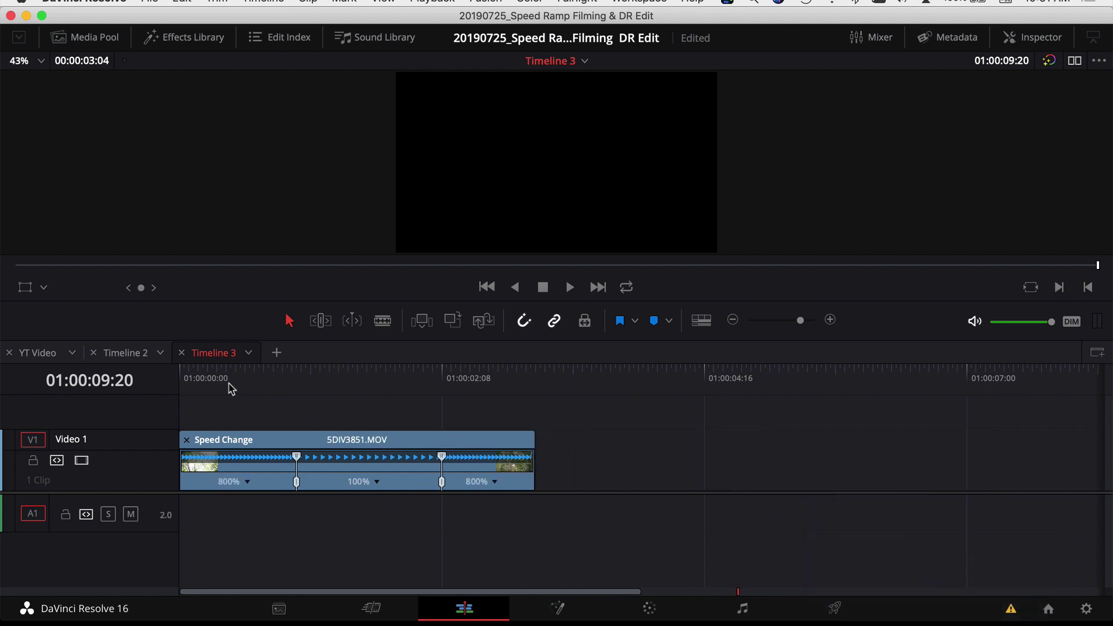
left_click_drag(196, 381, 115, 381)
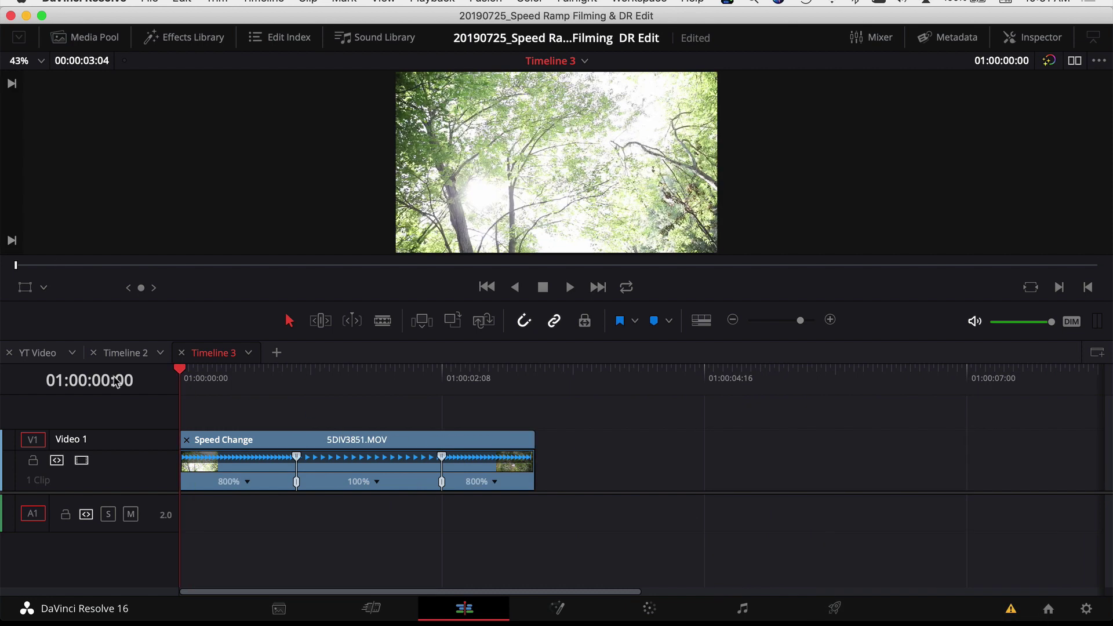
key("space")
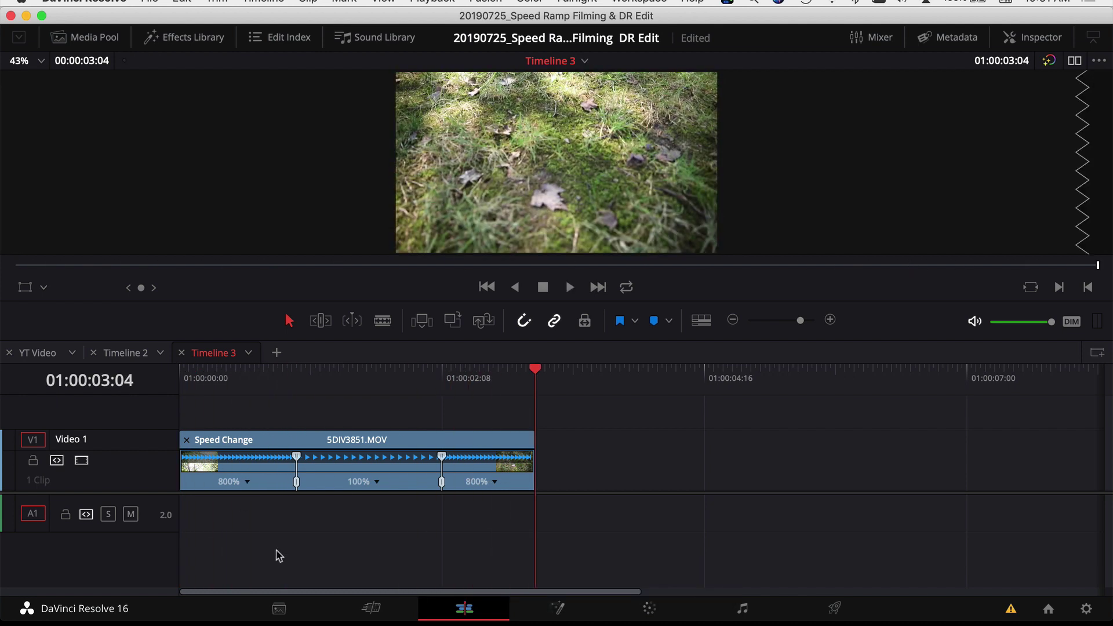
left_click(186, 384)
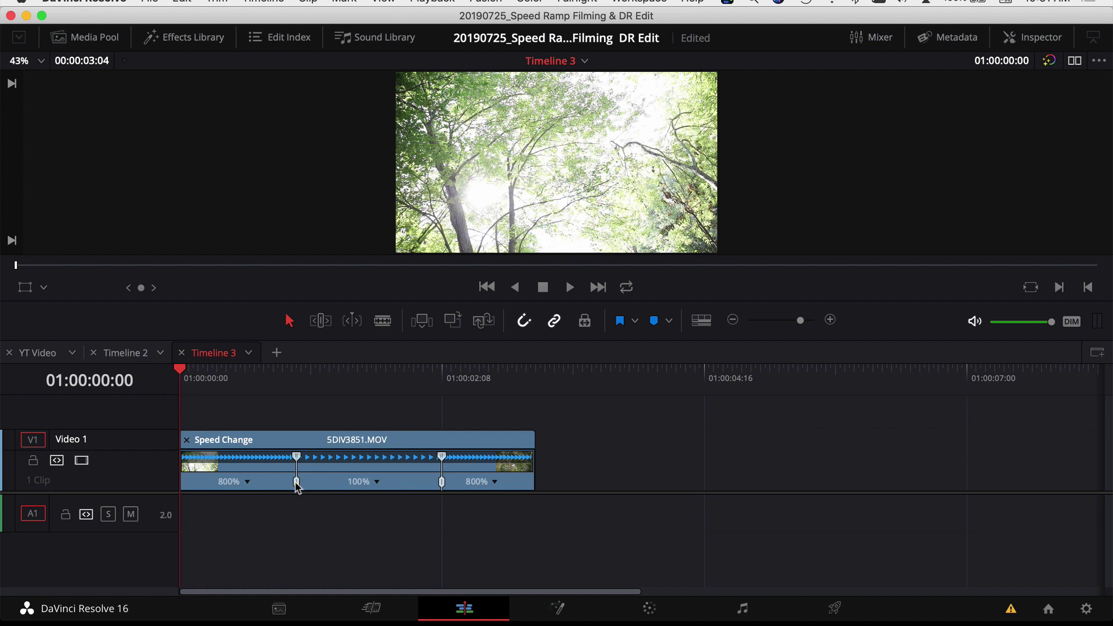
- Drag the speed point handles to widen the middle 100% section, undo missteps, and play it back
left_click_drag(295, 486, 280, 485)
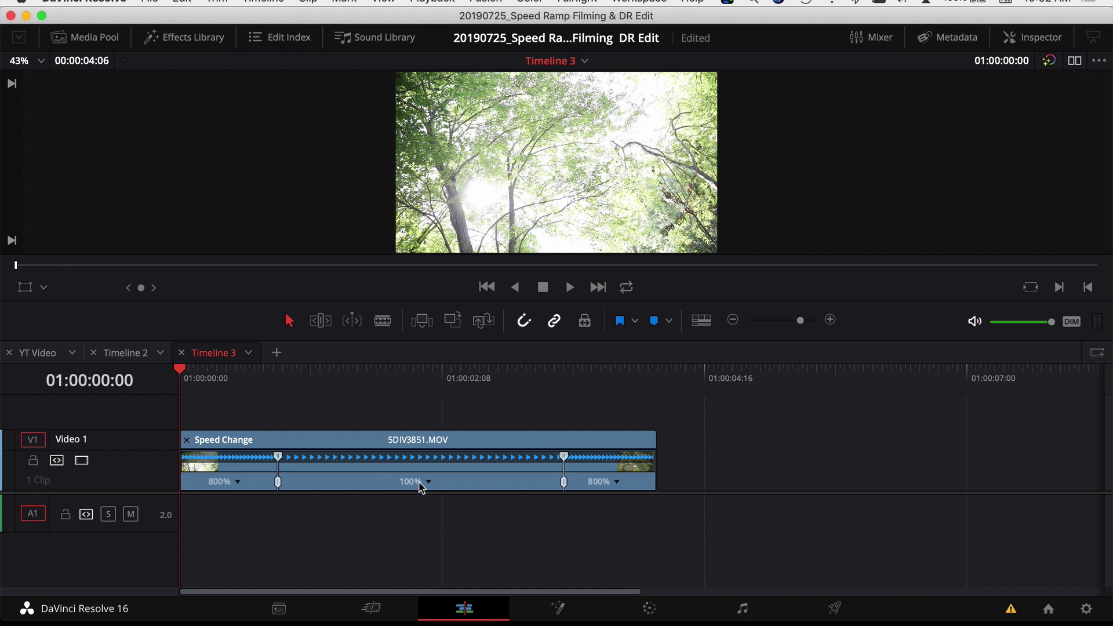
mouse_move(277, 482)
left_mouse_down()
mouse_move(242, 482)
mouse_move(311, 490)
mouse_move(291, 489)
mouse_move(287, 460)
mouse_move(254, 461)
mouse_move(332, 461)
mouse_move(277, 468)
left_mouse_up()
key("super+z")
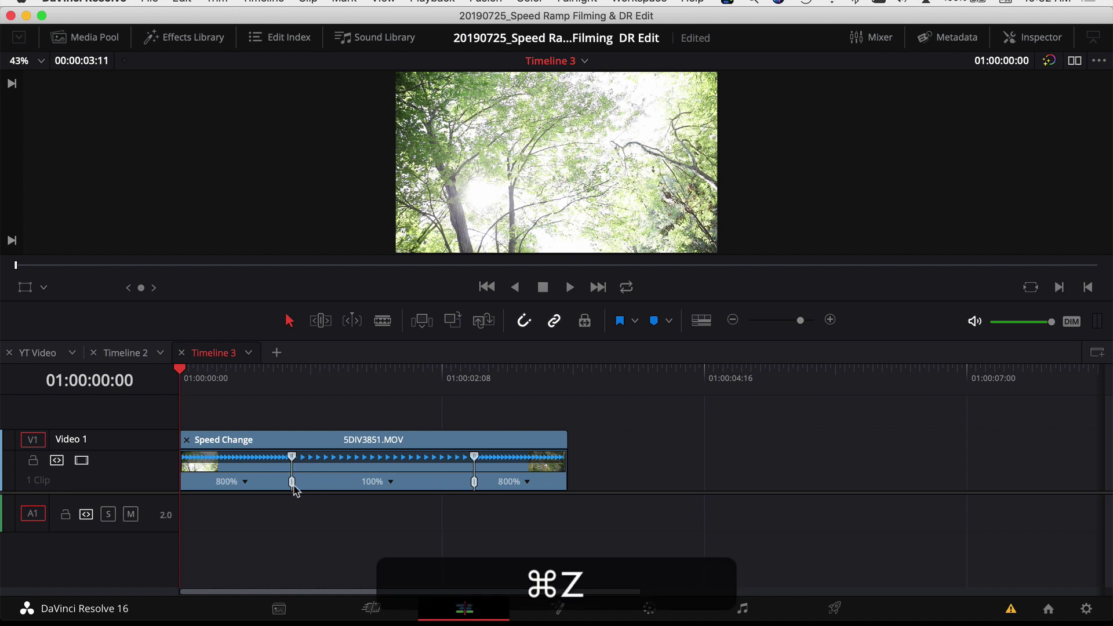
key("super+z")
key("super+z")
key("super+z")
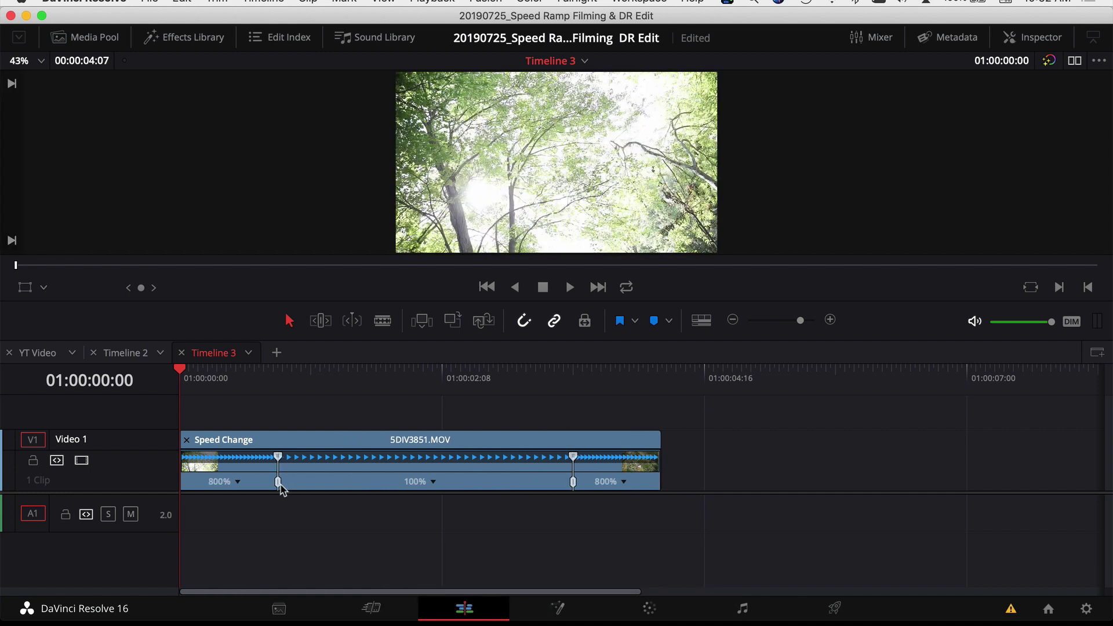
key("b")
key("space")
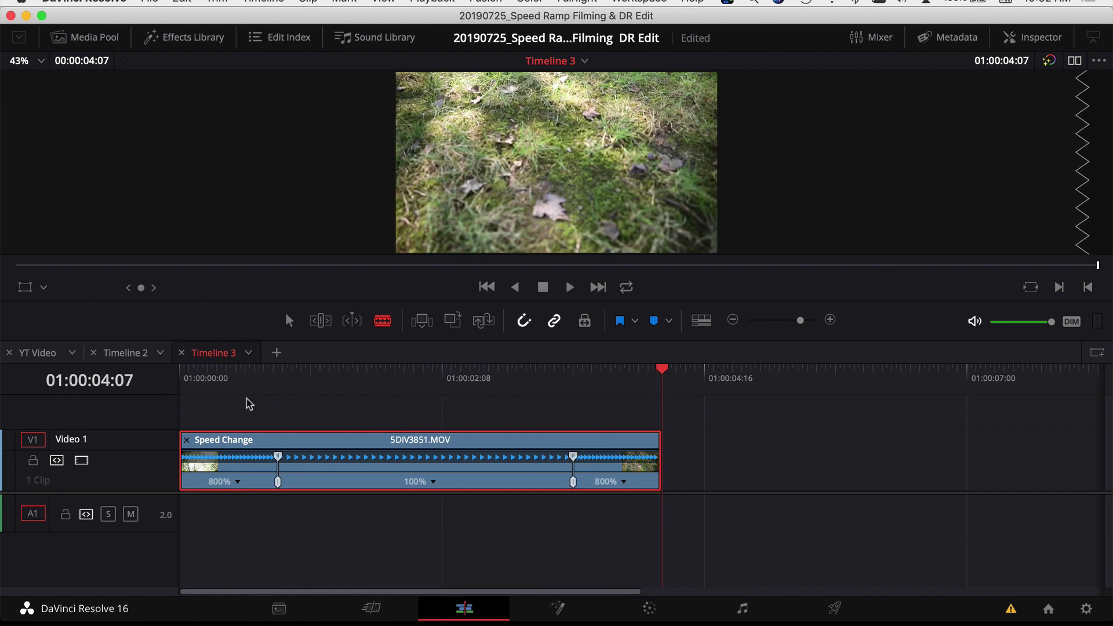
- Change the middle section's speed from 100% to 200%
key("space")
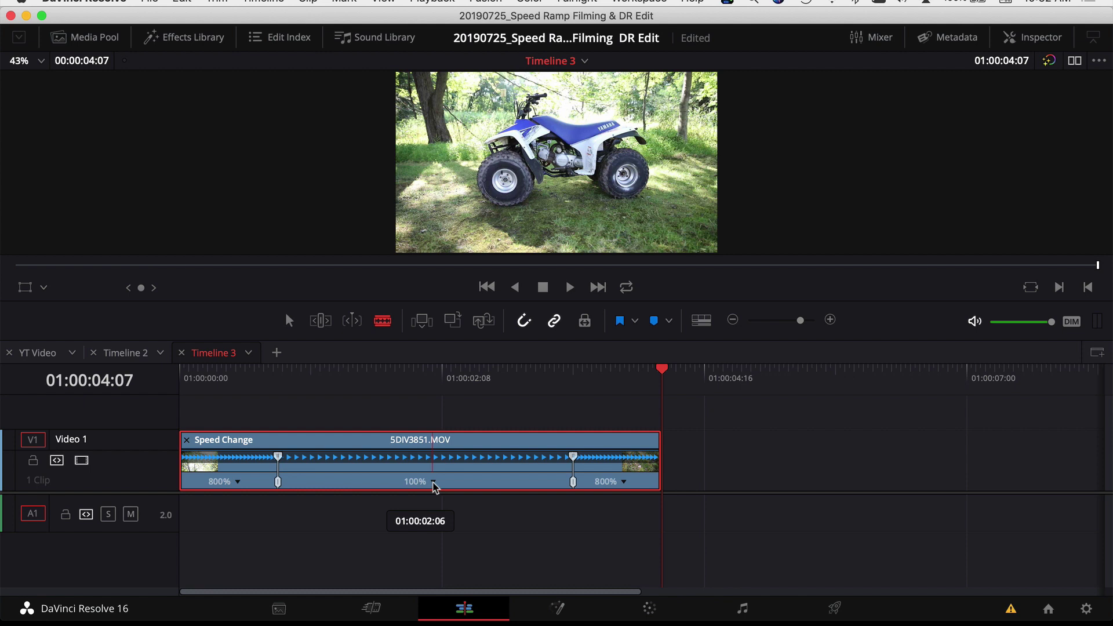
left_click(433, 482)
mouse_move(494, 539)
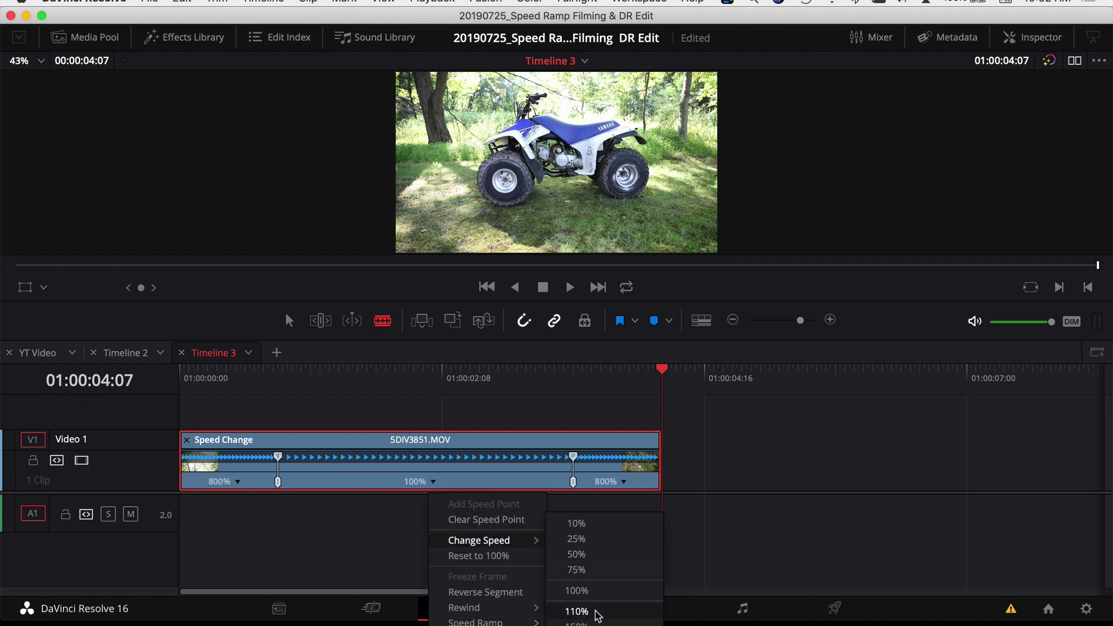
left_click(596, 618)
- Play back the 800/200/800% clip from the start to review the speed changes
left_click(198, 374)
key("Home")
key("space")
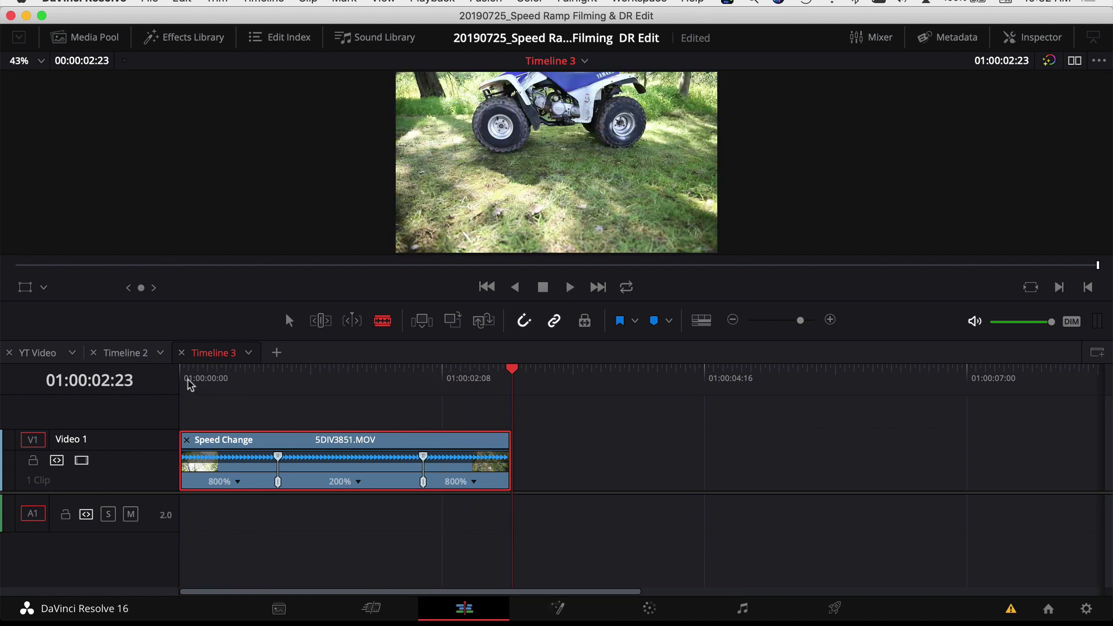
left_click_drag(185, 384, 257, 393)
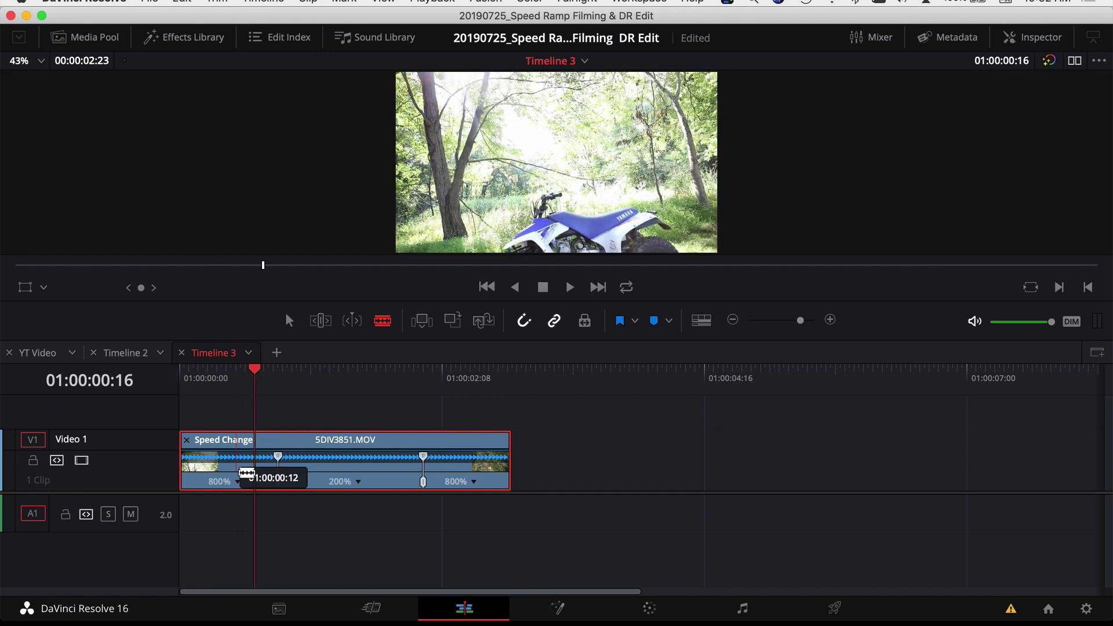
key("space")
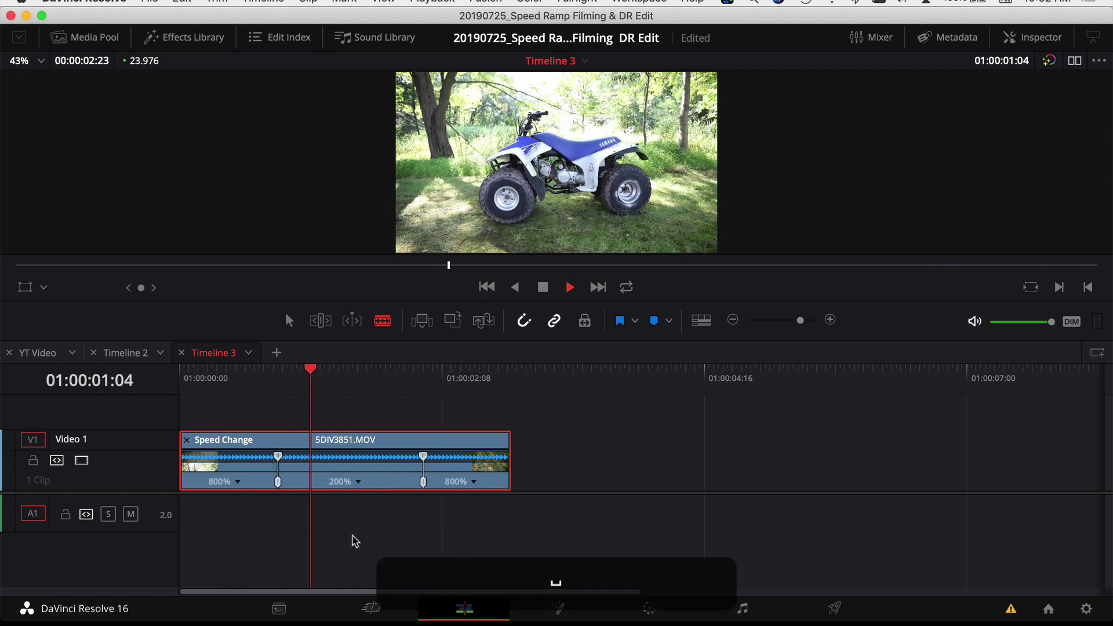
key("space")
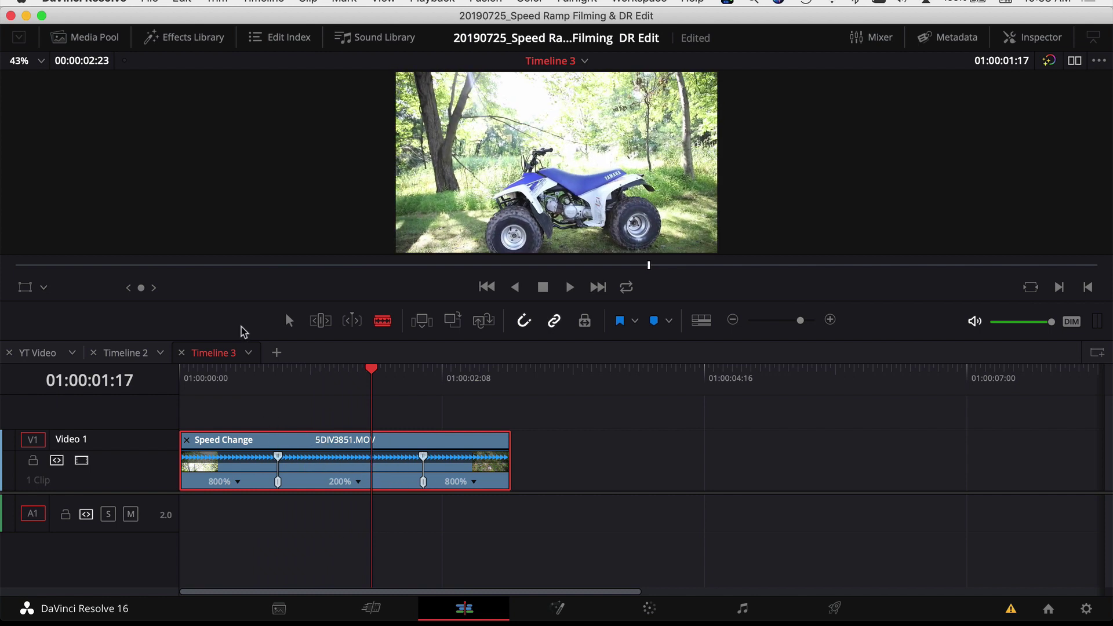
- Display the Retime Speed curve on a taller V1 track, showing the 800%, 200% and 800% steps
left_click(289, 321)
key("shift+c")
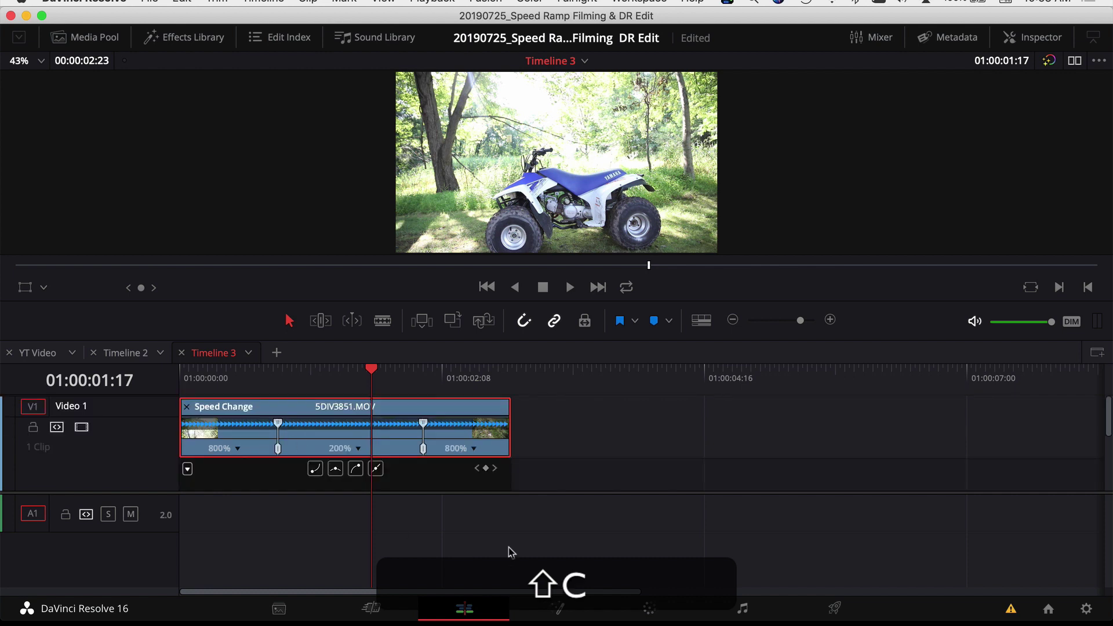
left_click_drag(558, 496, 552, 587)
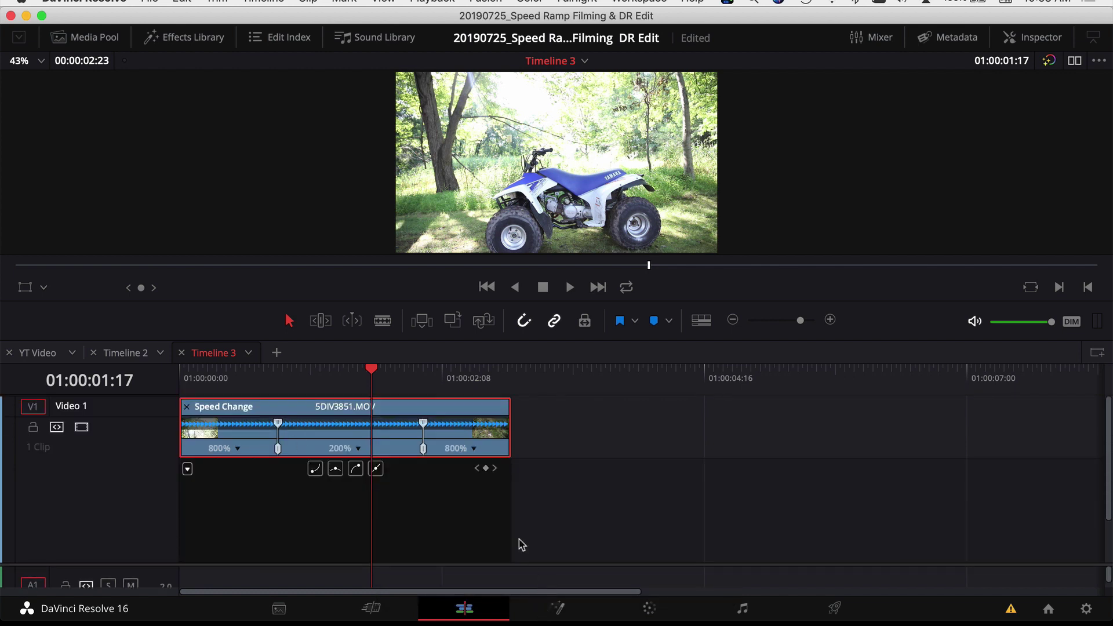
scroll(400, 523, "down", 1)
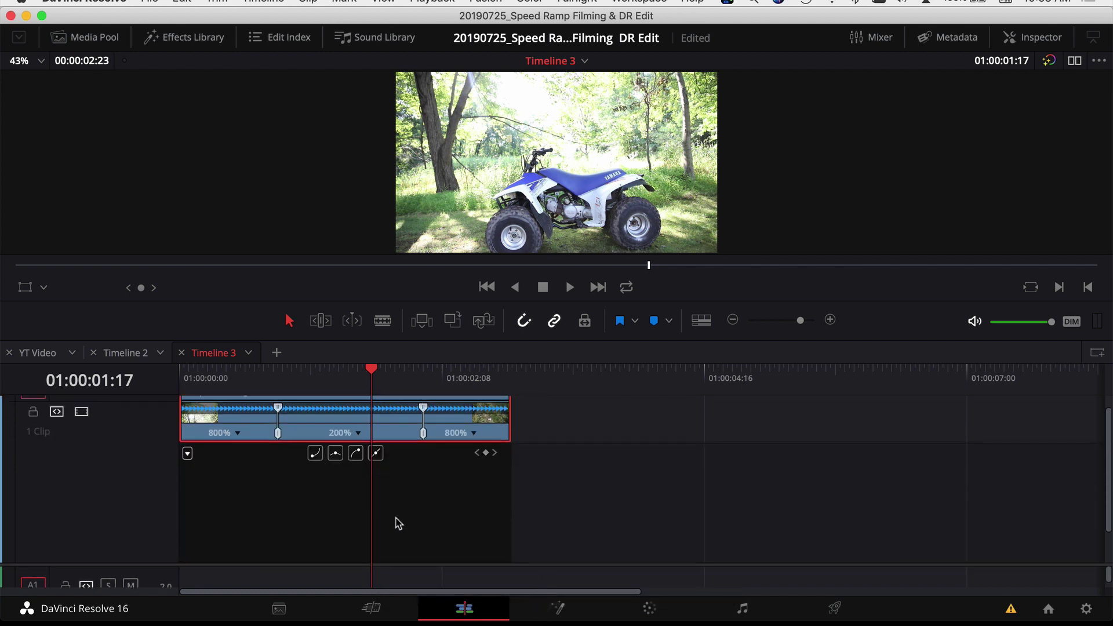
left_click(187, 454)
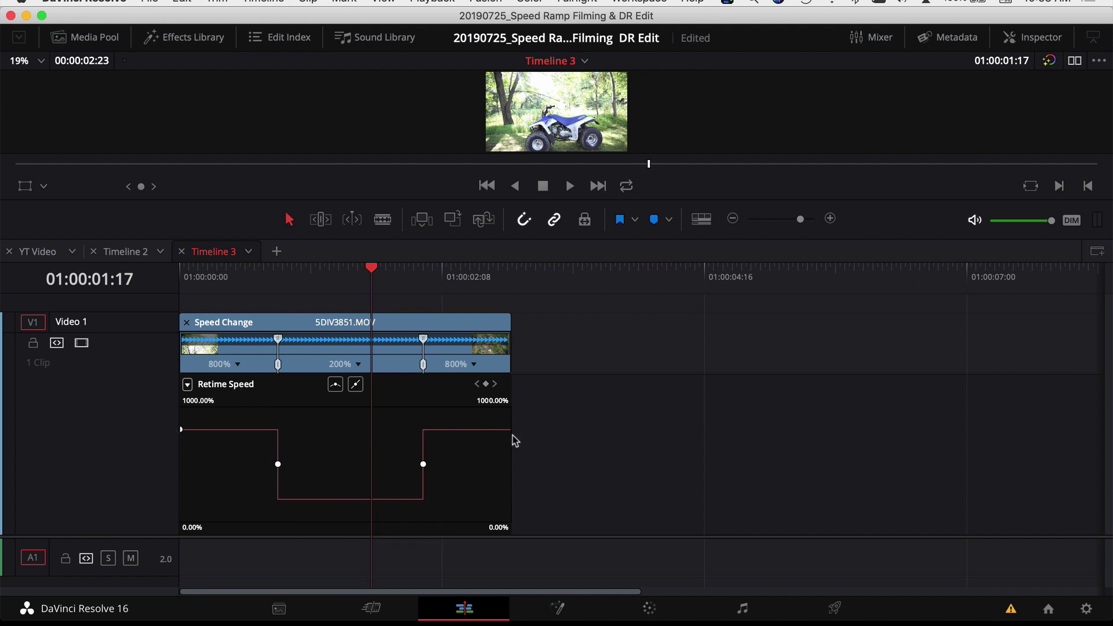
mouse_move(199, 426)
mouse_move(312, 498)
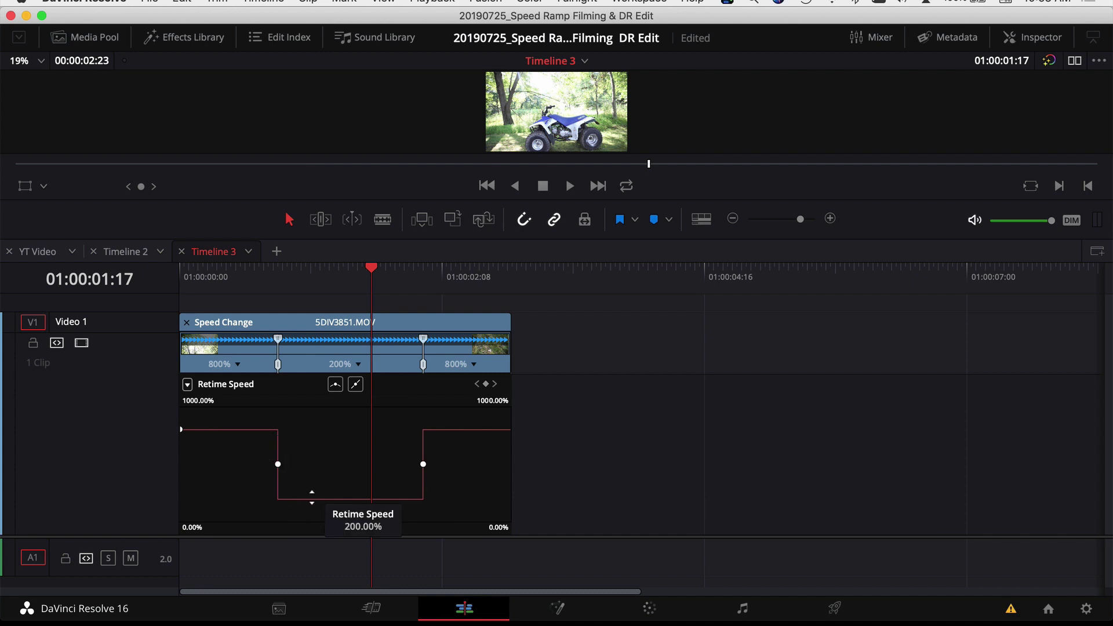
mouse_move(501, 432)
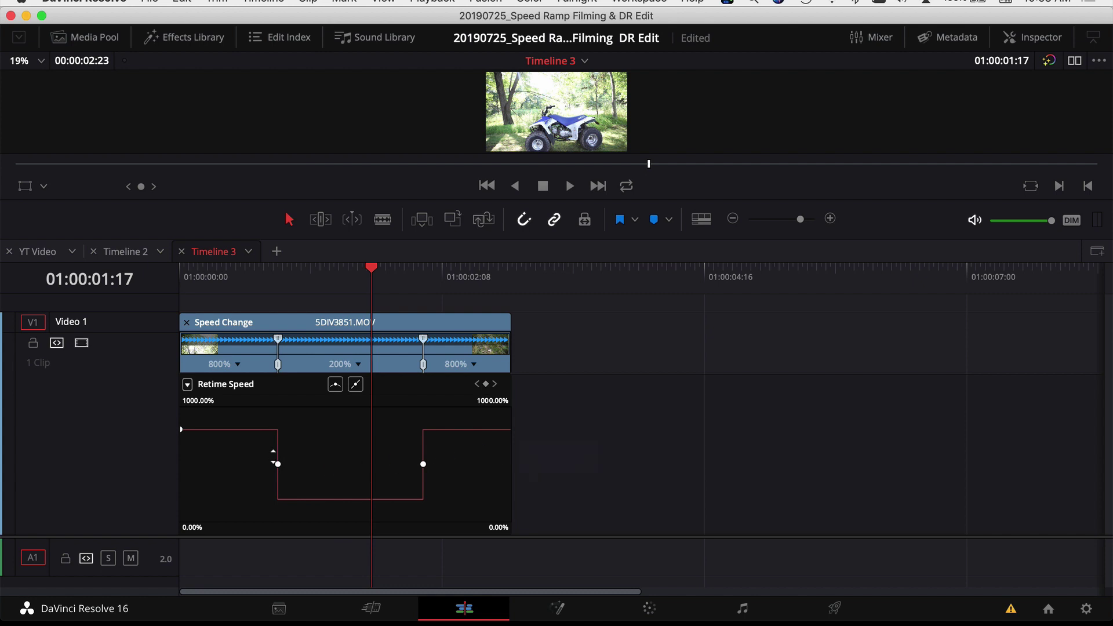
- Apply smooth easing to both speed keyframes on the Retime Speed curve
left_click(278, 464)
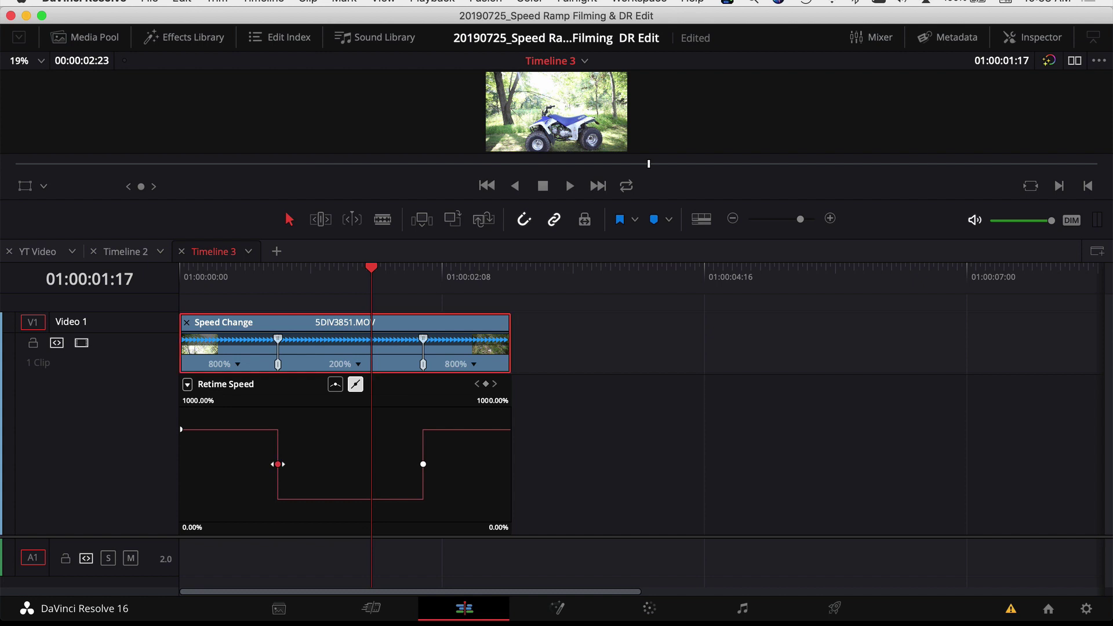
left_click(335, 385)
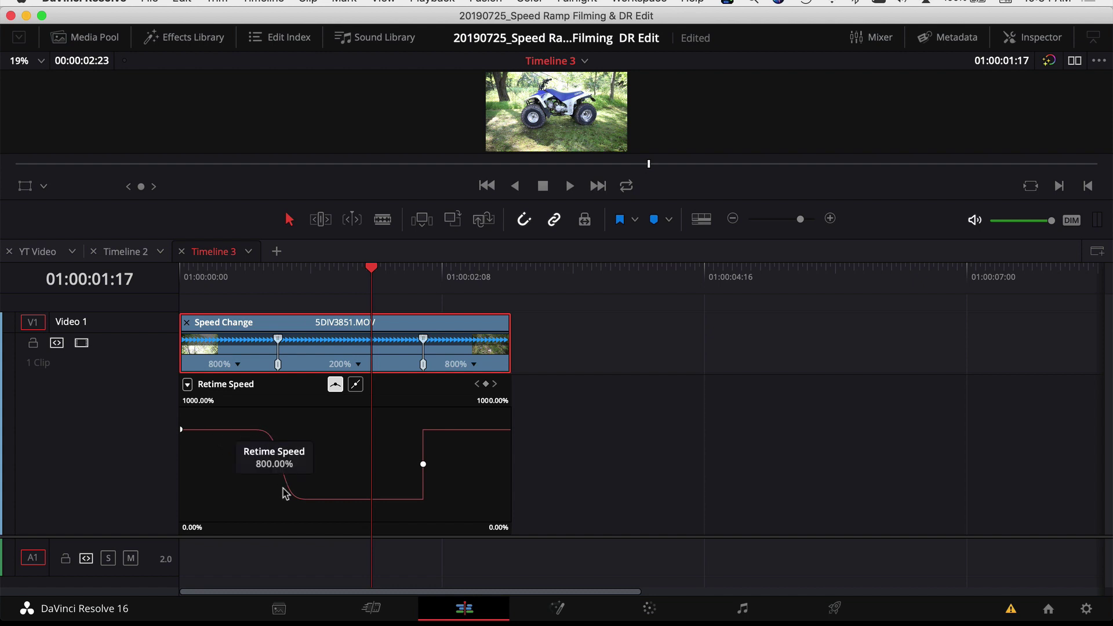
mouse_move(347, 496)
left_click(423, 464)
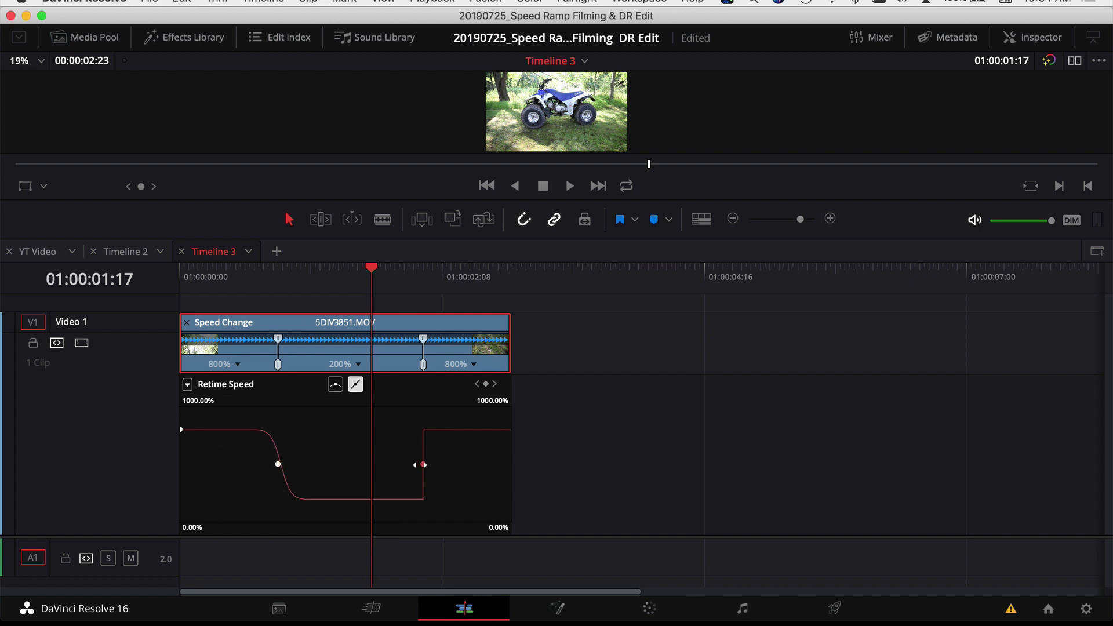
left_click(335, 385)
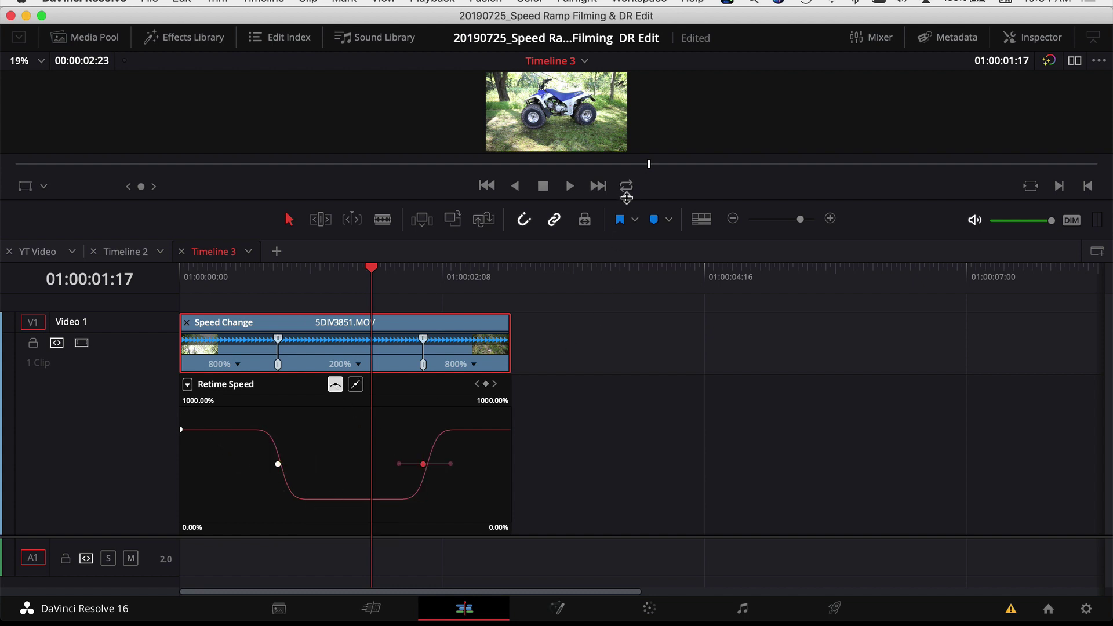
- Enlarge the viewer and play the eased speed ramp from the start
left_click_drag(627, 198, 631, 346)
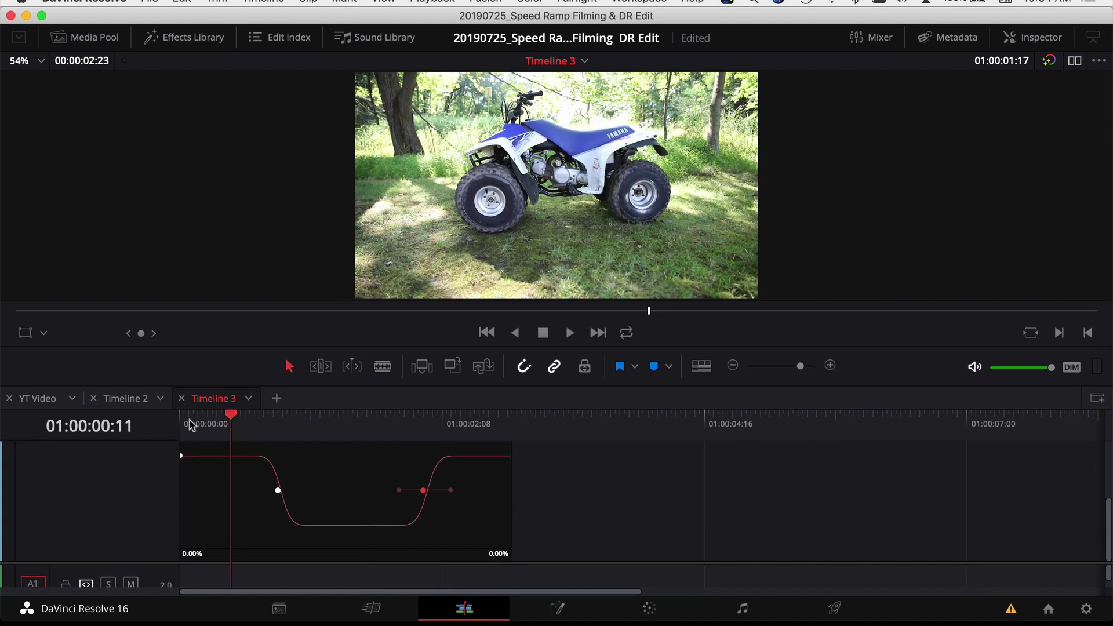
key("Home")
key("space")
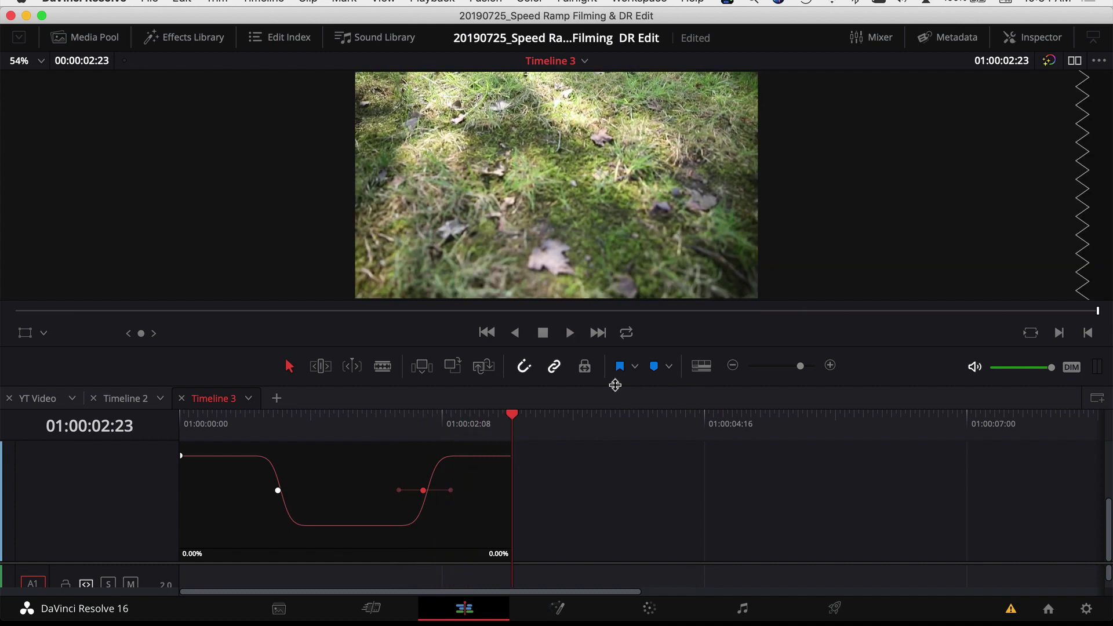
left_click_drag(616, 381, 615, 223)
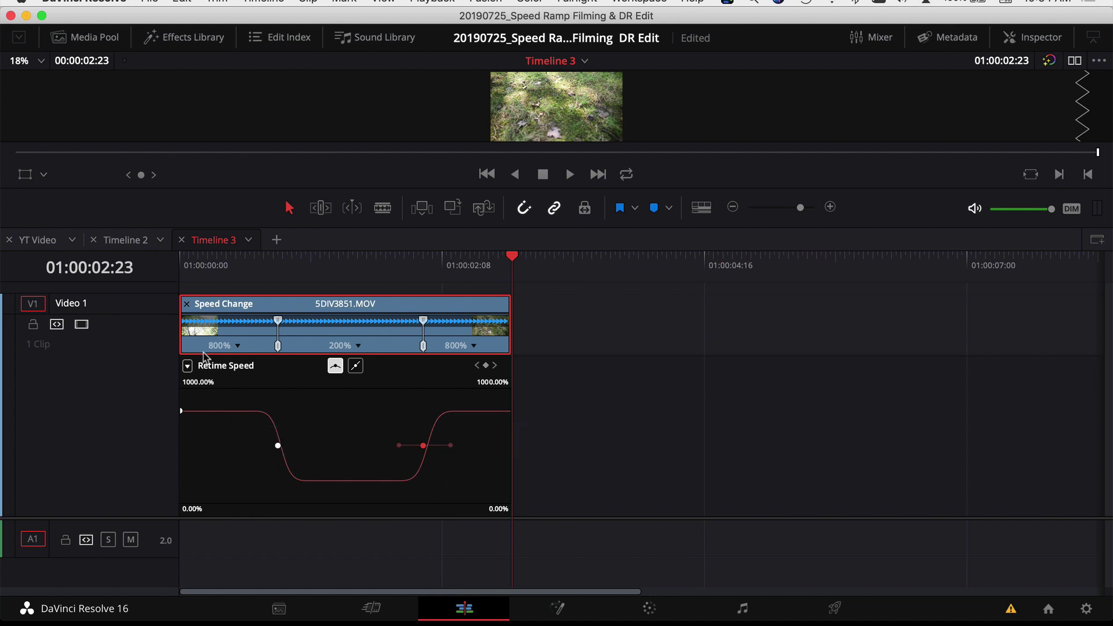
- Raise the Retime Speed graph's top scale from 1000% to about 2005%
left_click(237, 346)
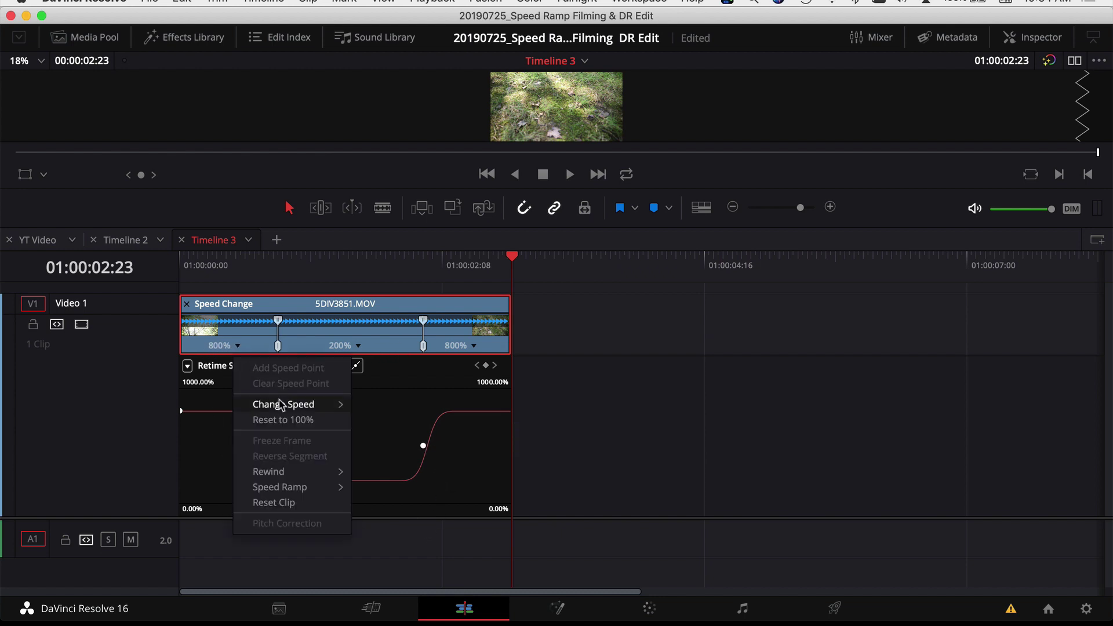
mouse_move(274, 405)
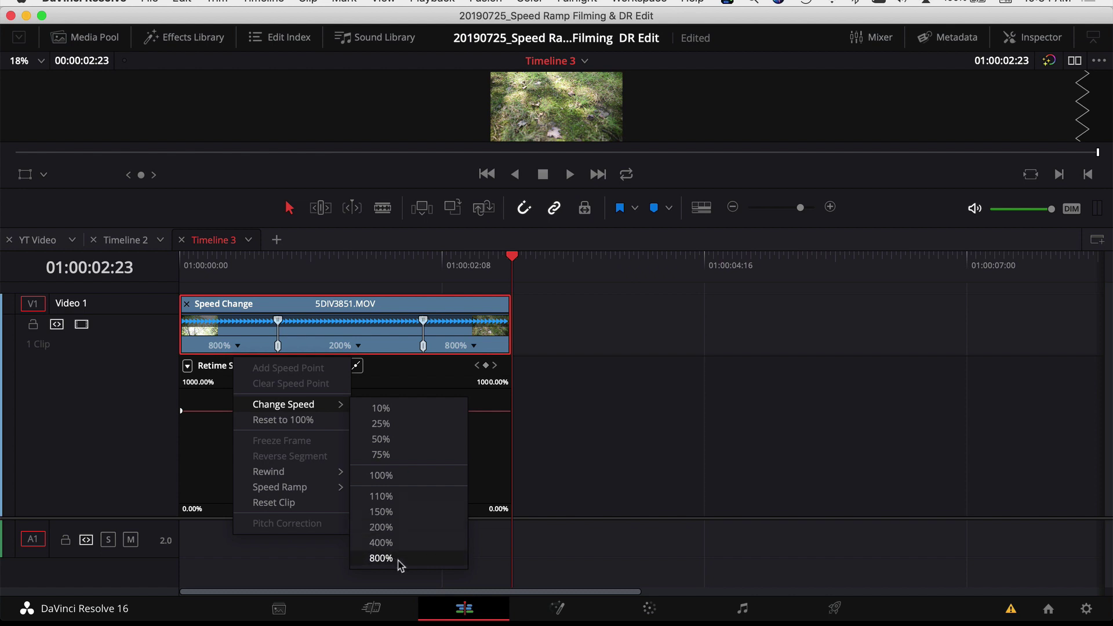
left_click(600, 327)
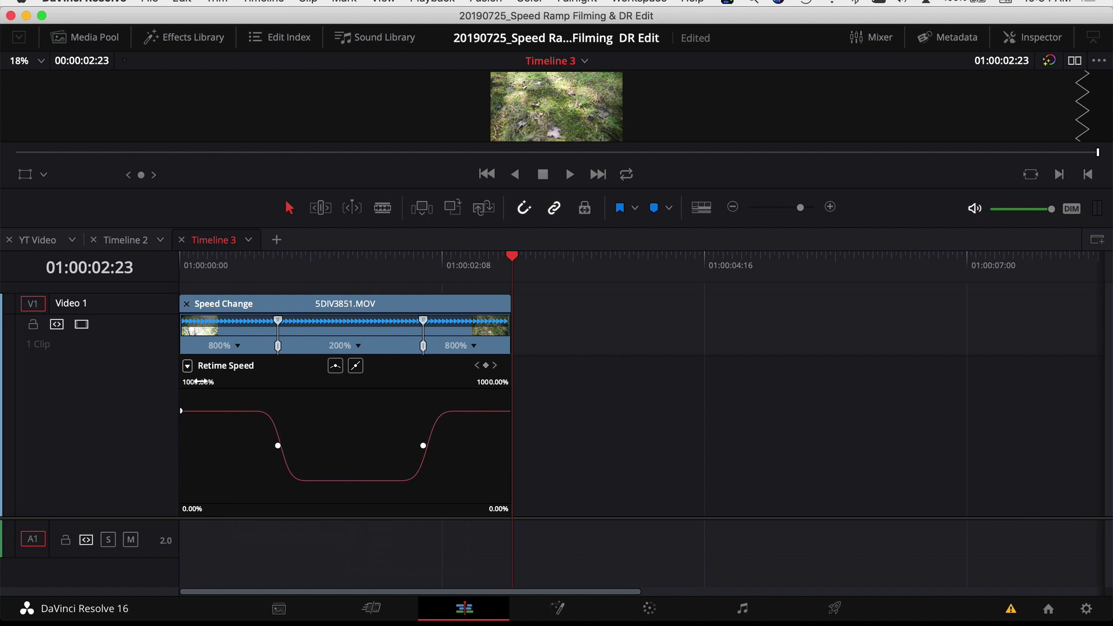
left_click_drag(203, 381, 297, 383)
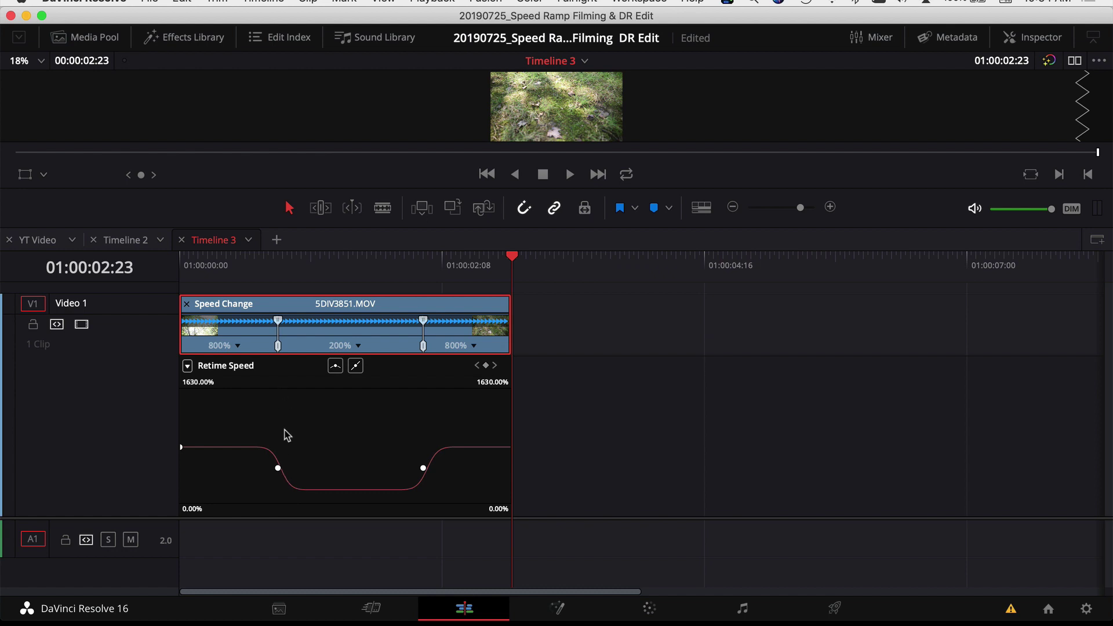
left_click_drag(191, 381, 266, 381)
left_click_drag(186, 383, 179, 384)
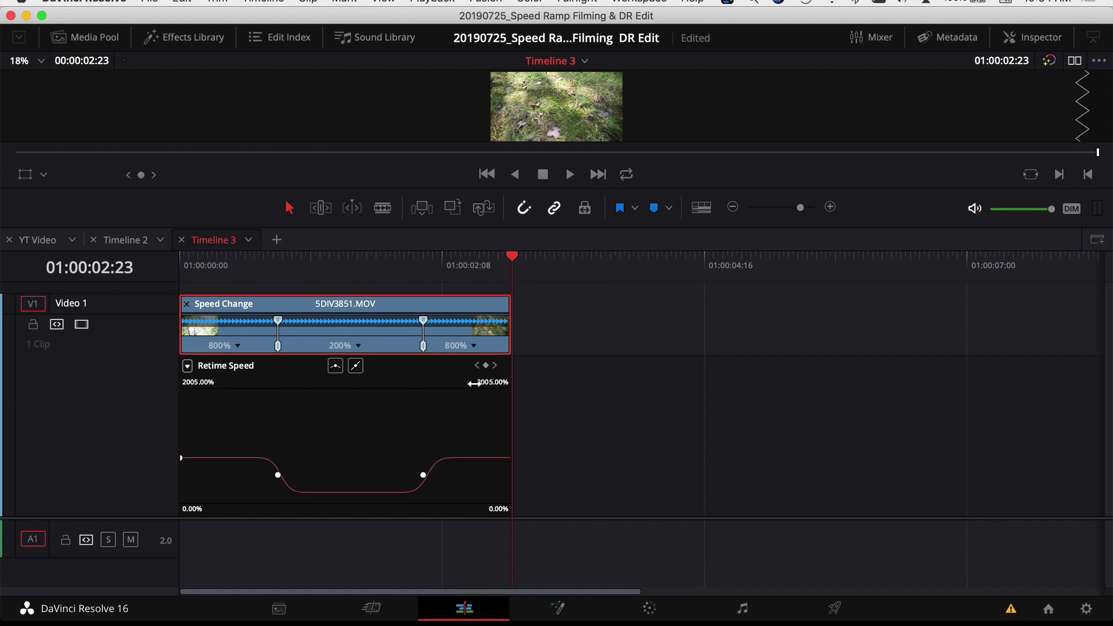
- Raise the first section's Retime Speed to about 1105% and the last to about 1006%
mouse_move(221, 454)
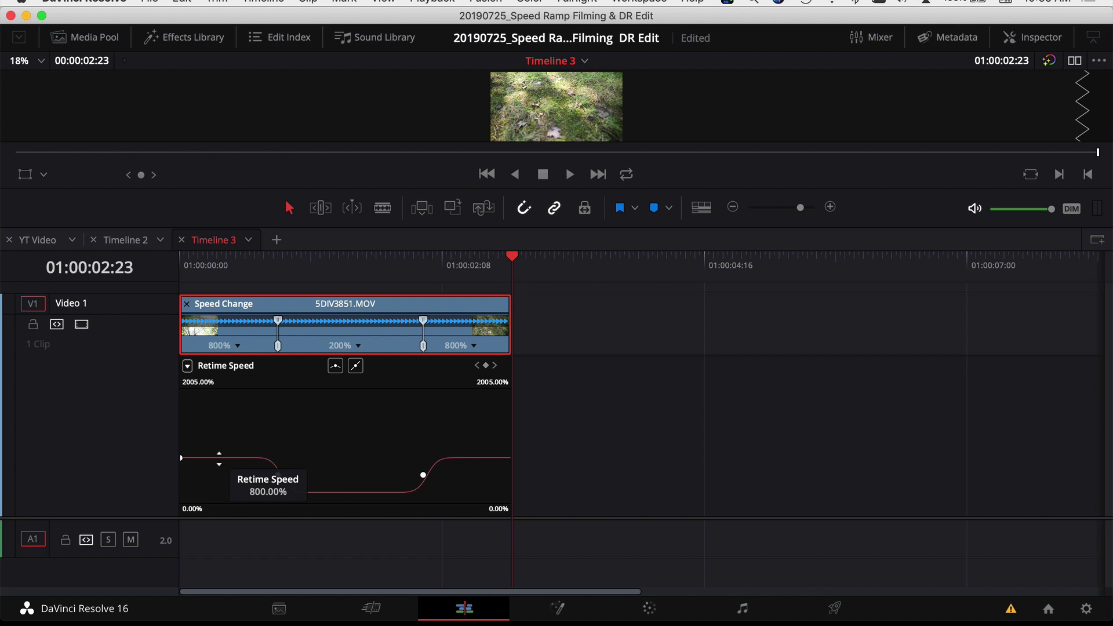
left_click_drag(219, 458, 224, 367)
mouse_move(452, 456)
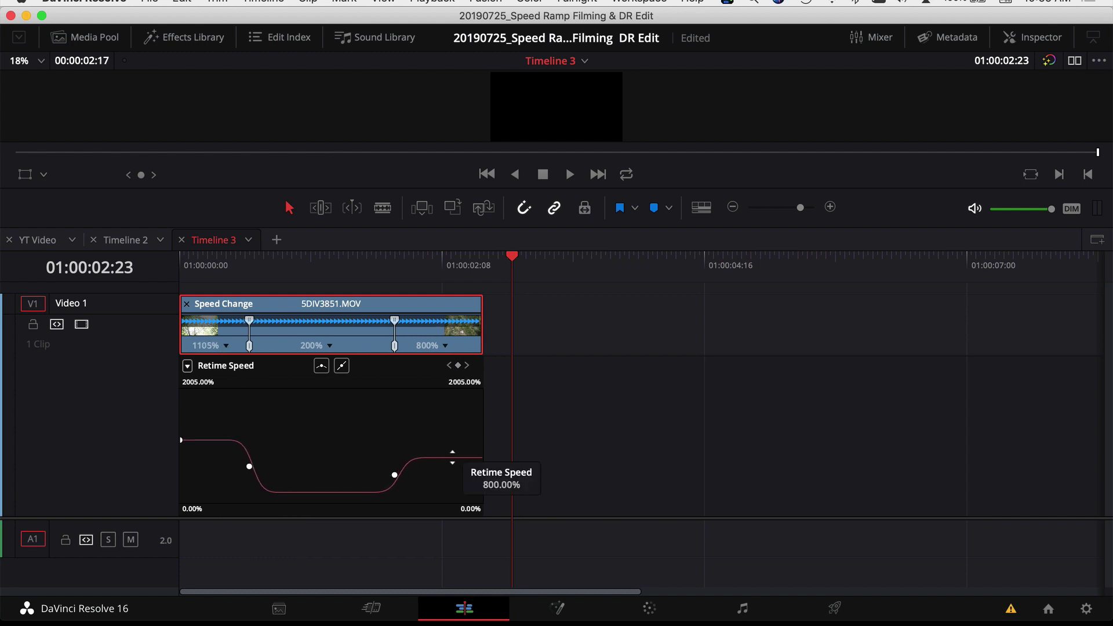
left_click_drag(453, 456, 434, 397)
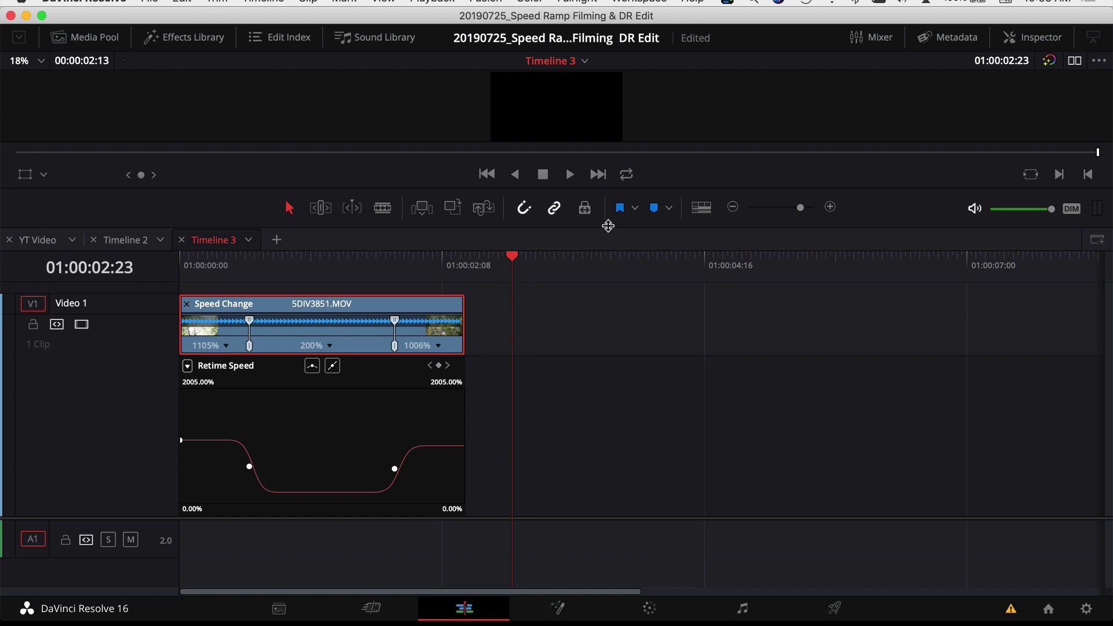
- Enlarge the viewer, play the ramped clip from the start, then shrink the viewer back
left_click_drag(612, 233, 614, 418)
left_click(179, 455)
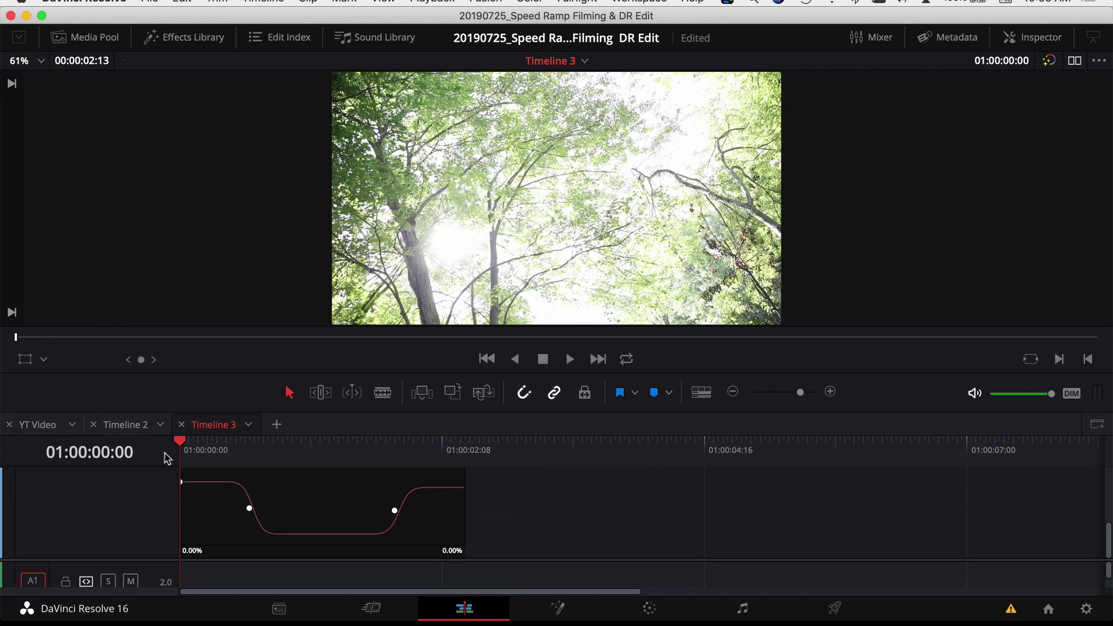
key("space")
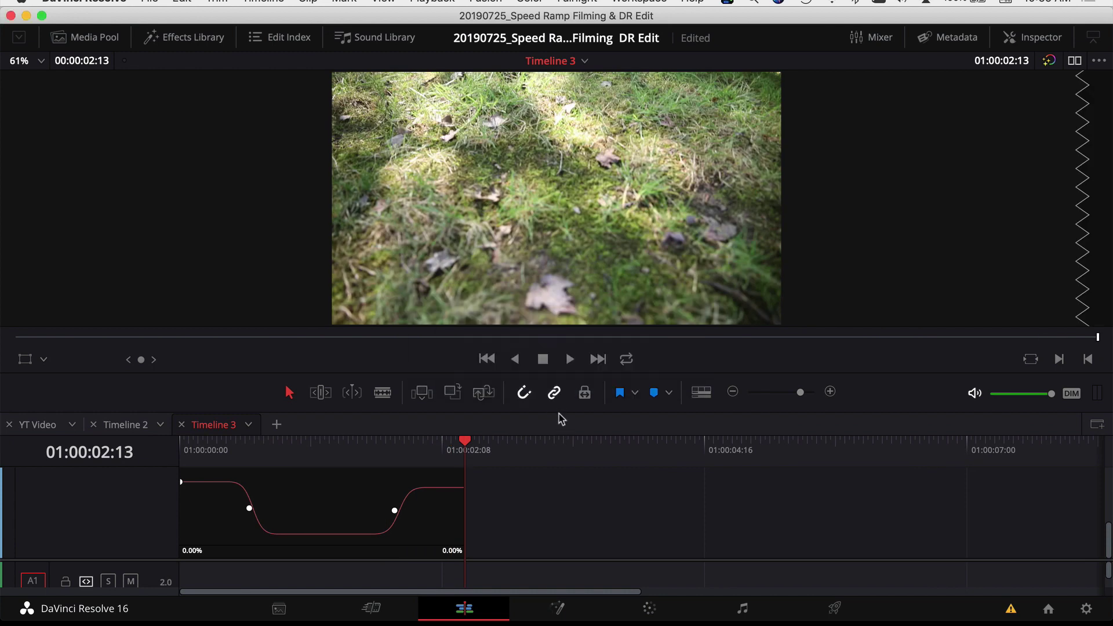
left_click_drag(557, 412, 536, 225)
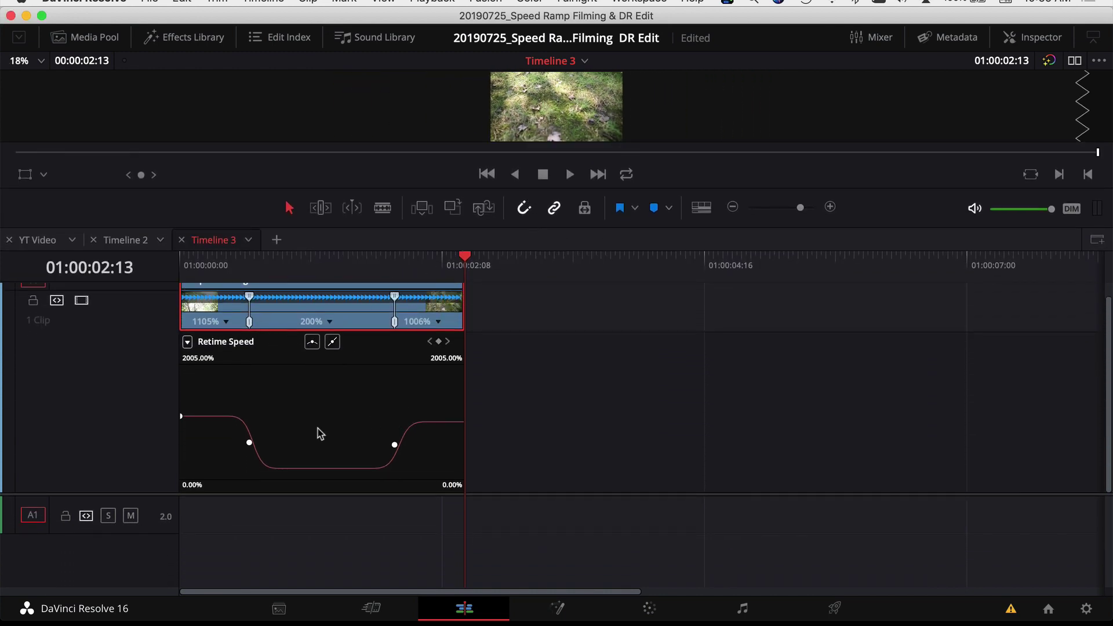
- Select a speed keyframe and pull its bezier handle slightly inward to shorten that ease
left_click(248, 444)
mouse_move(278, 442)
left_mouse_down()
mouse_move(307, 442)
mouse_move(270, 441)
mouse_move(319, 441)
mouse_move(273, 443)
left_mouse_up()
scroll(546, 465, "up", 1)
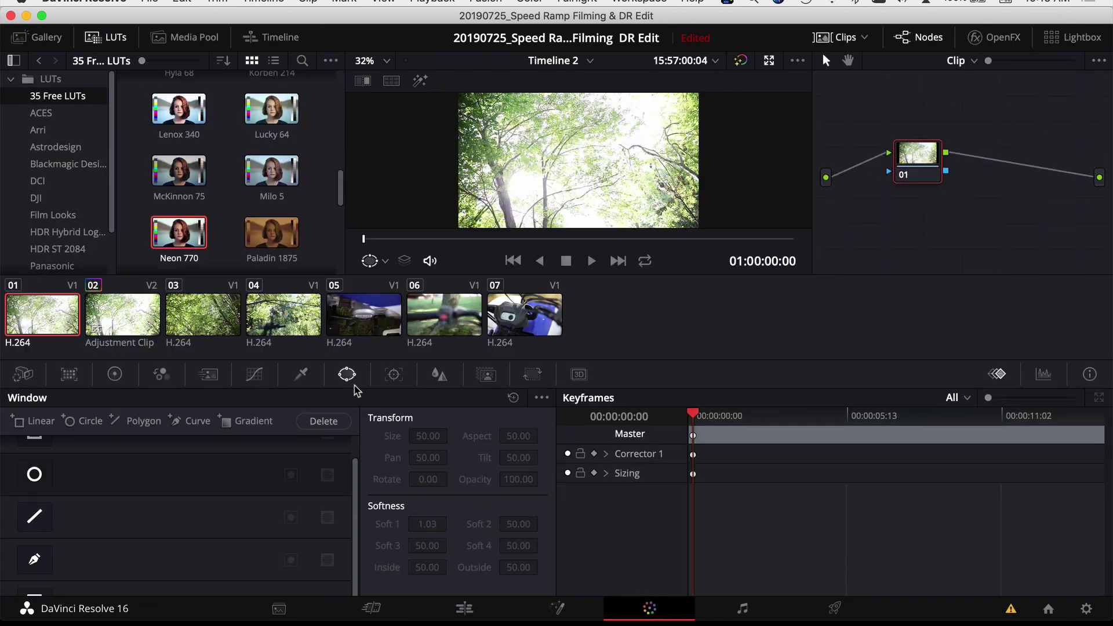
- Show Timeline 2 on the Edit page with its Adjustment Clip and 1973.mp3 track
left_click(484, 427)
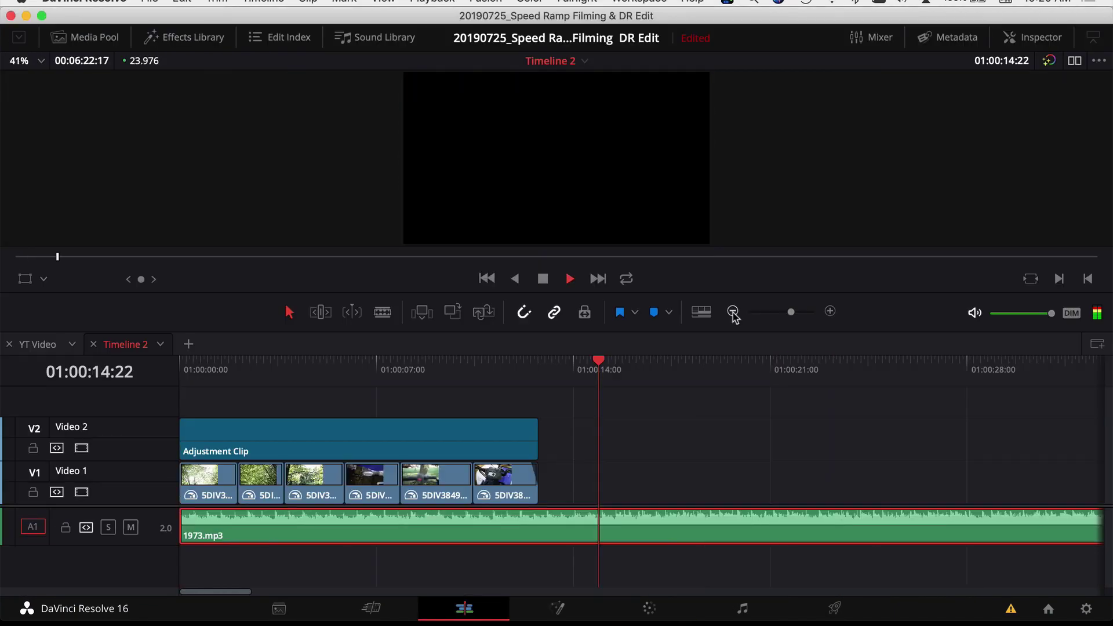